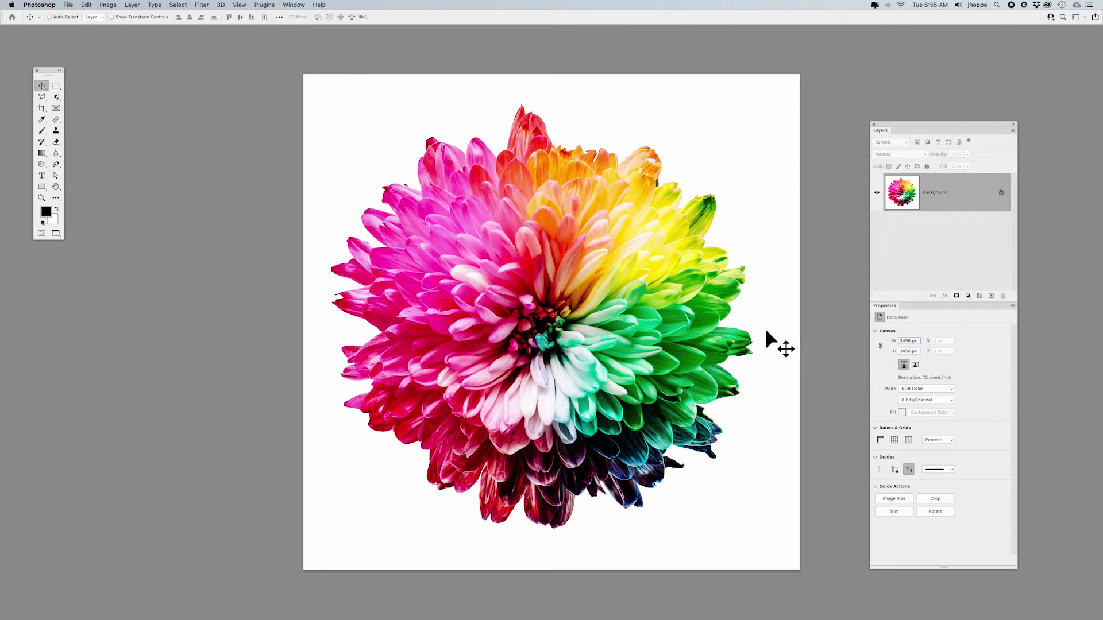
Add a Black & White adjustment layer above the multicoloured flower's Background layer
left_click(968, 296)
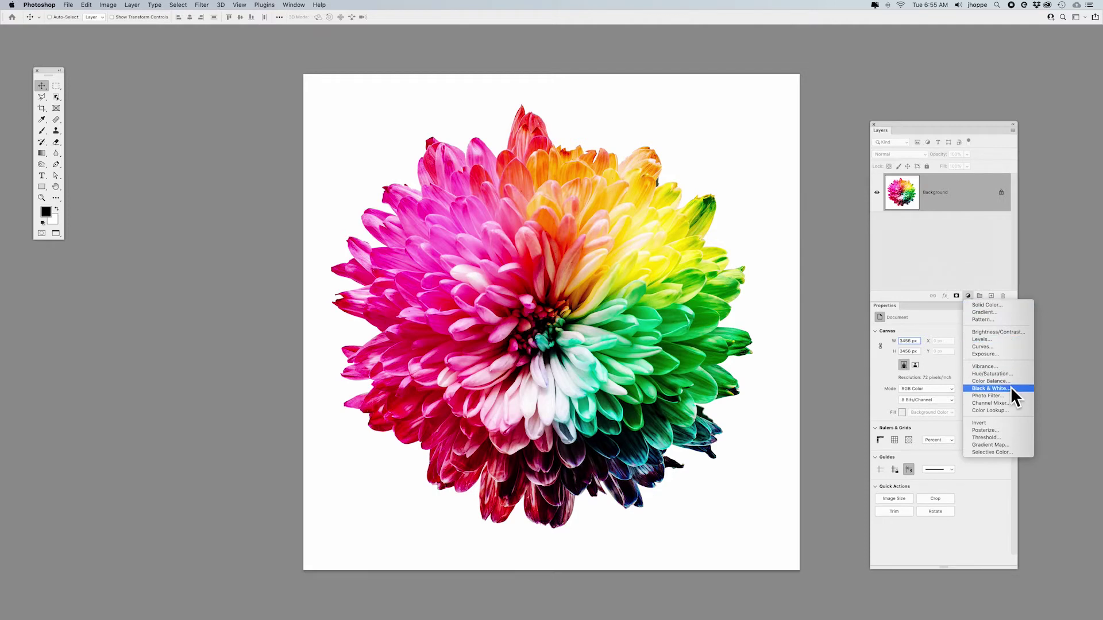
left_click(989, 388)
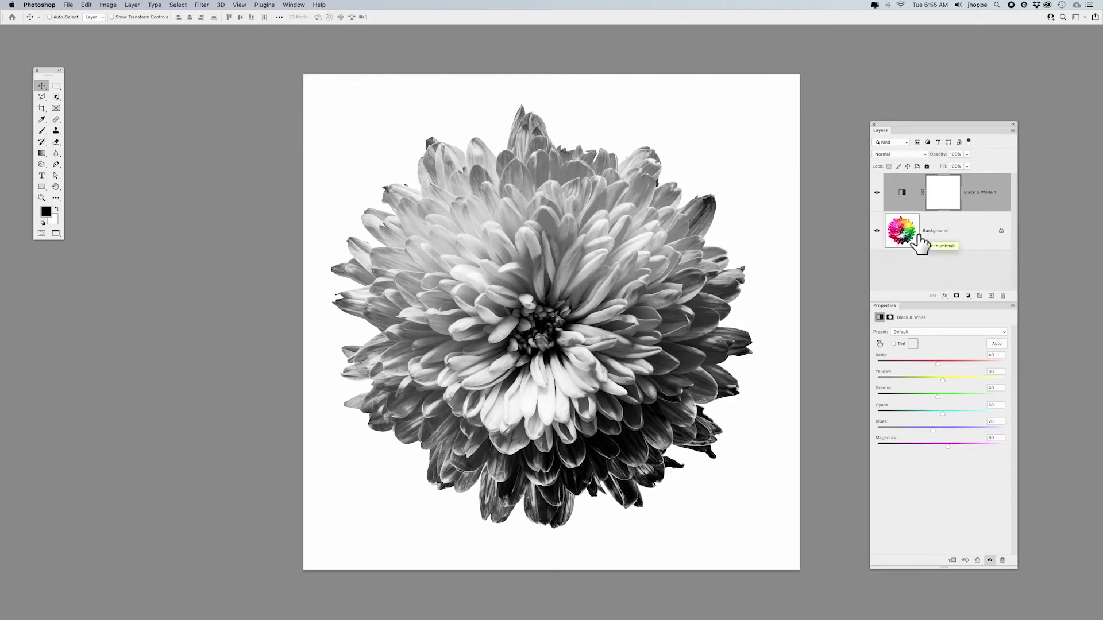
left_click(113, 7)
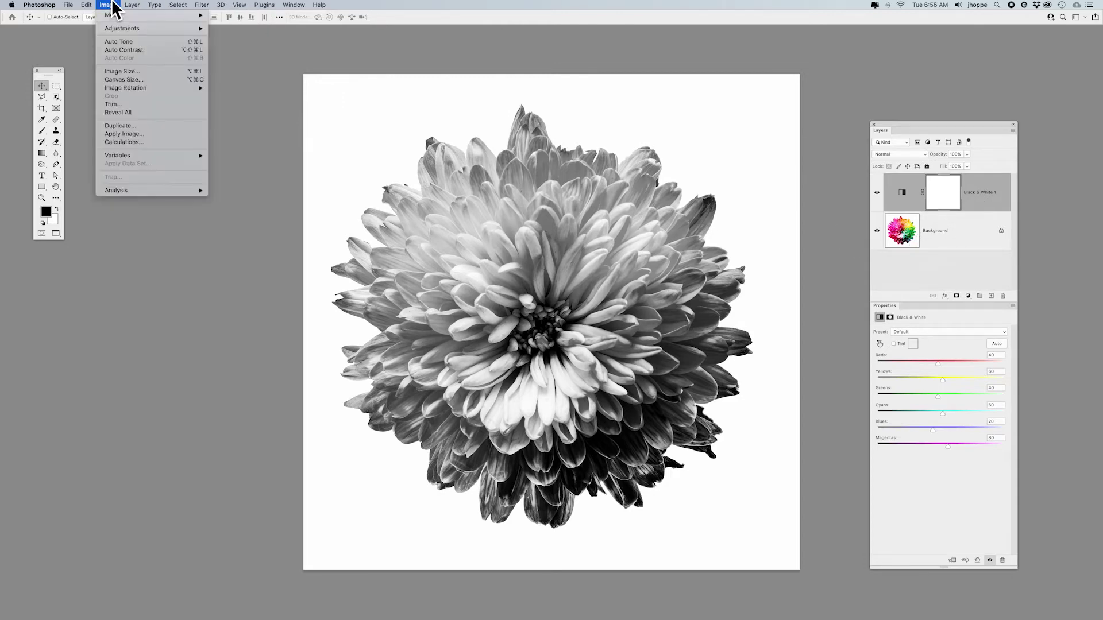
mouse_move(118, 16)
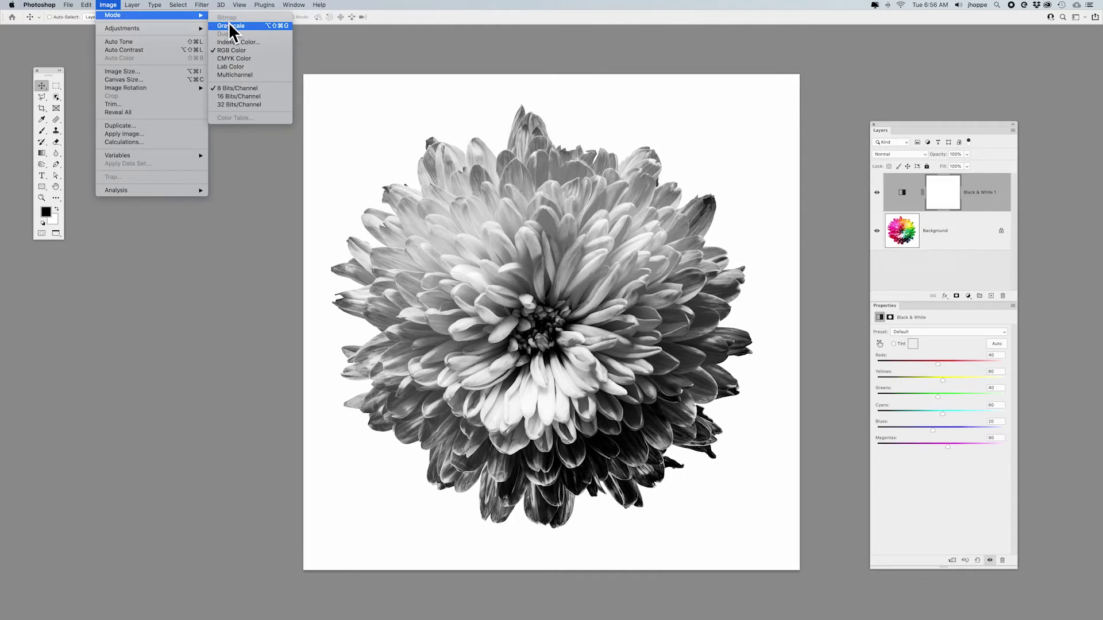
left_click(109, 6)
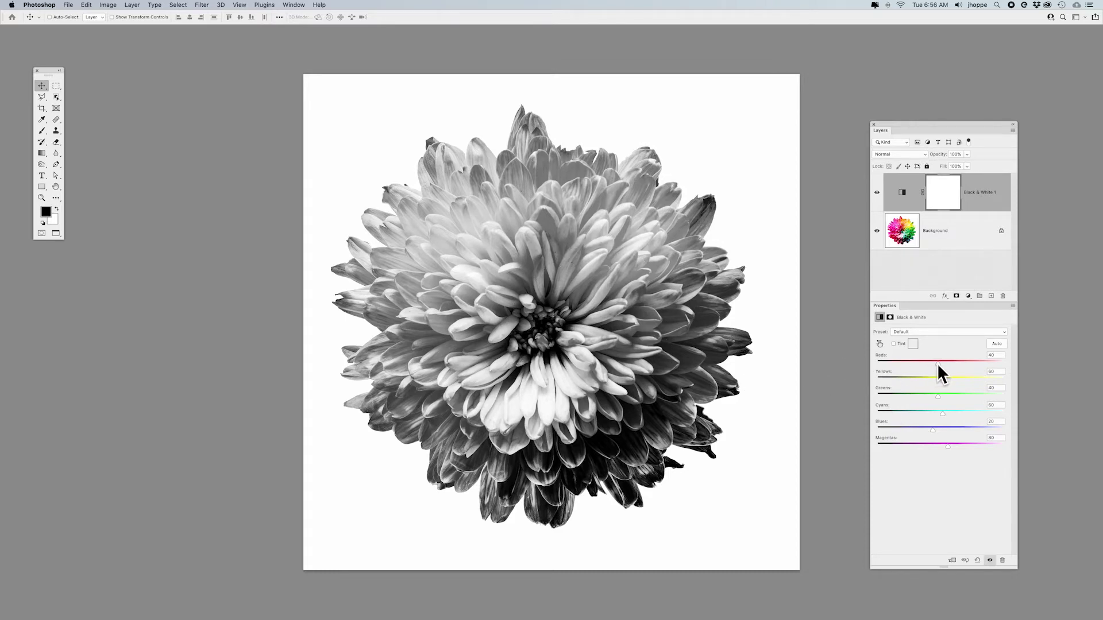
Raise Reds to 58 and, with on-image adjustment, tune the magenta and yellow petals, setting Magentas to 72
left_click_drag(898, 362, 942, 360)
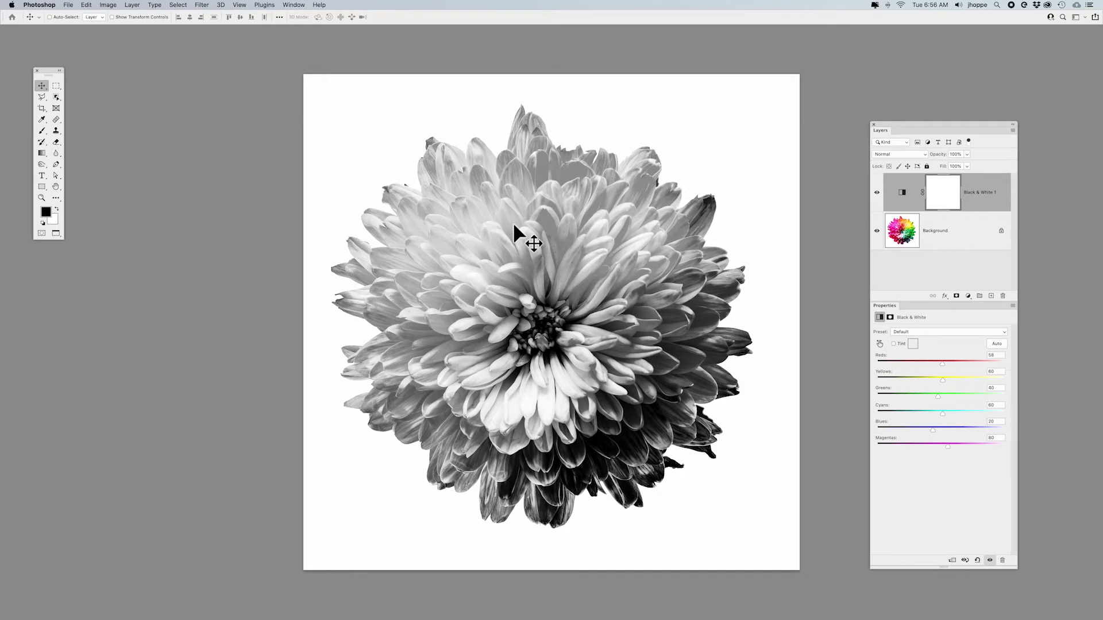
left_click(879, 344)
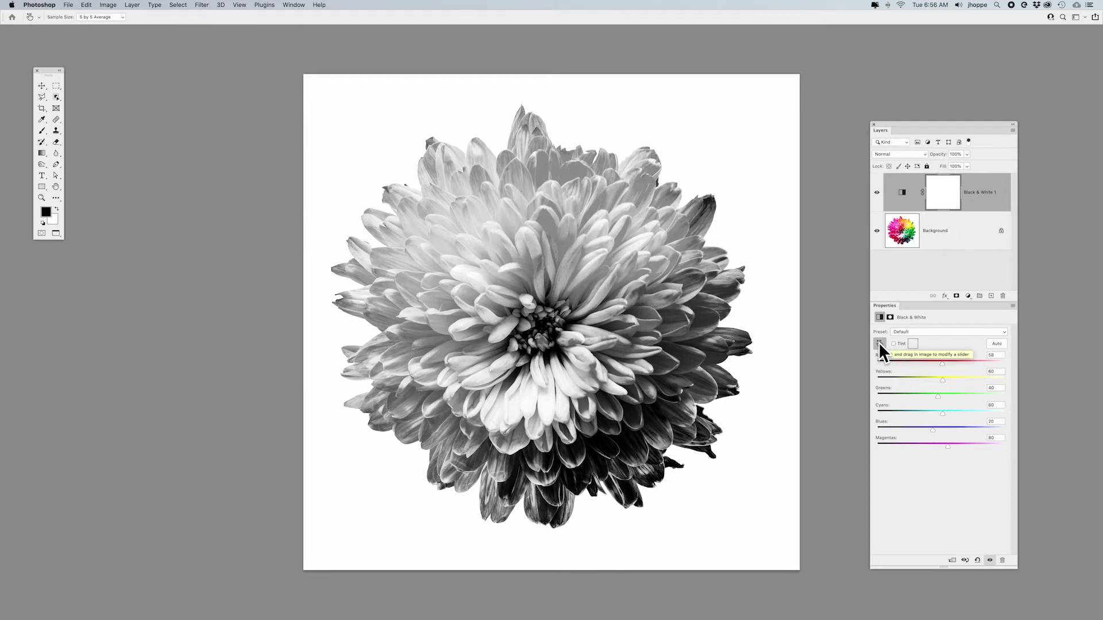
left_click(417, 225)
mouse_move(415, 222)
left_mouse_down()
mouse_move(399, 222)
mouse_move(425, 223)
mouse_move(412, 222)
left_mouse_up()
mouse_move(693, 223)
left_mouse_down()
mouse_move(715, 222)
mouse_move(691, 221)
left_mouse_up()
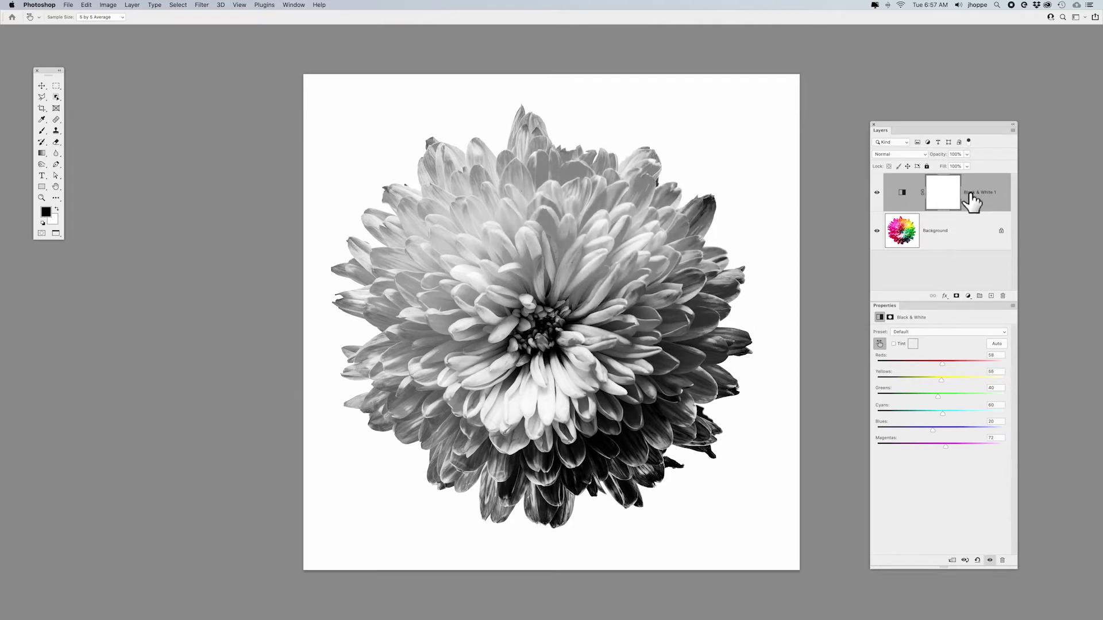
Use on-image adjustment on the green and lower petals to set Greens to 129, Cyans to 65 and Reds to 55
left_click_drag(698, 357, 719, 358)
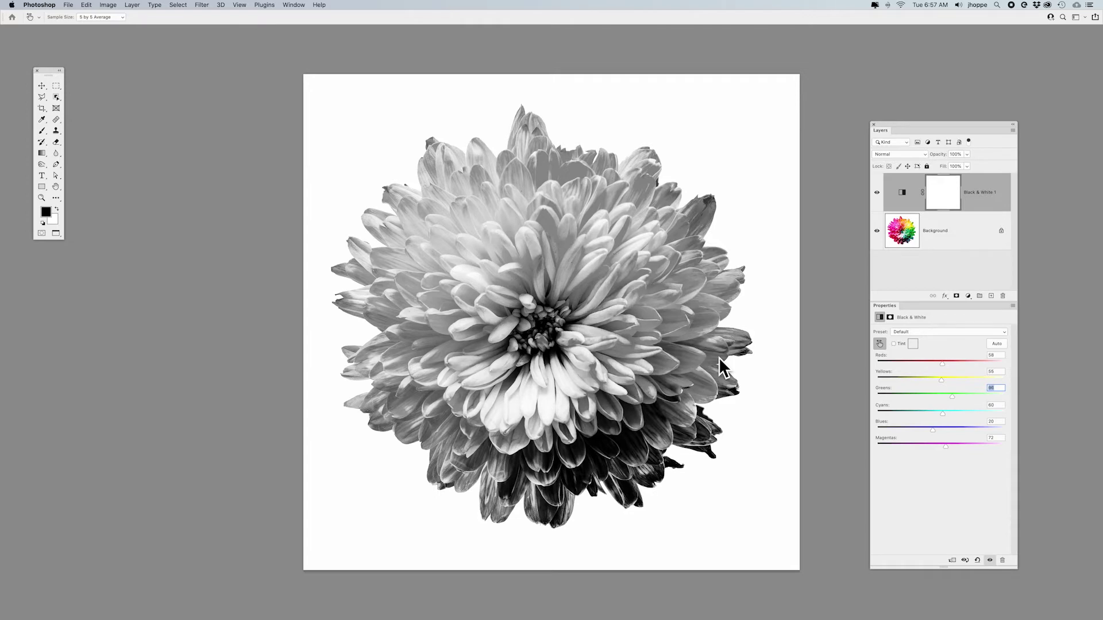
mouse_move(667, 415)
left_mouse_down()
mouse_move(680, 438)
mouse_move(665, 423)
left_mouse_up()
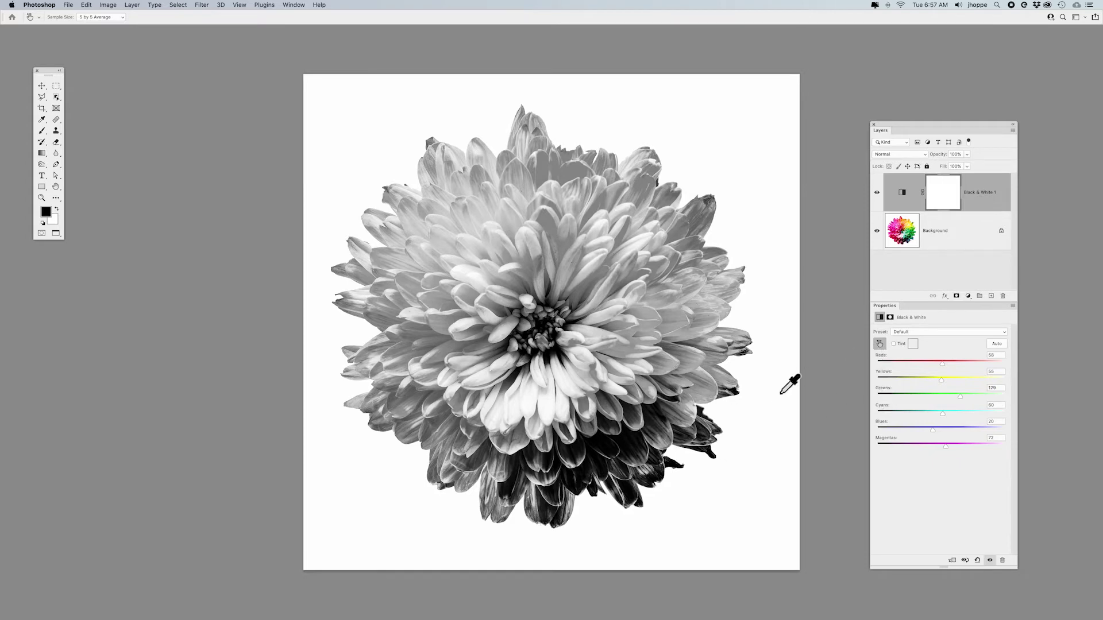
left_click_drag(633, 450, 600, 472)
Delete the Black & White adjustment layer together with its layer mask
left_click(1002, 296)
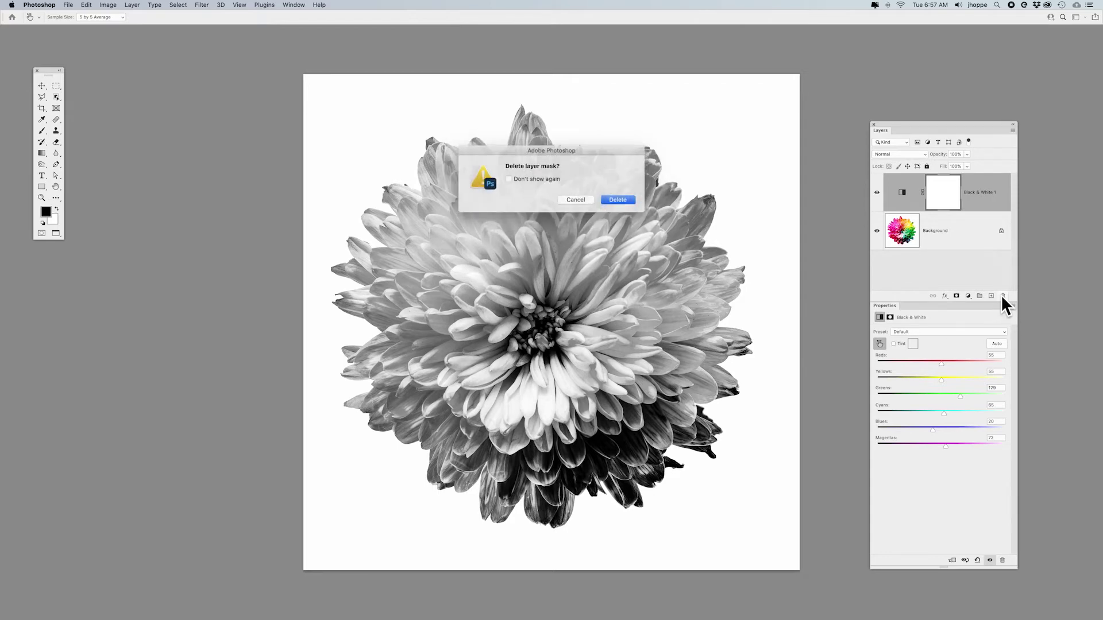
left_click(617, 199)
key("v")
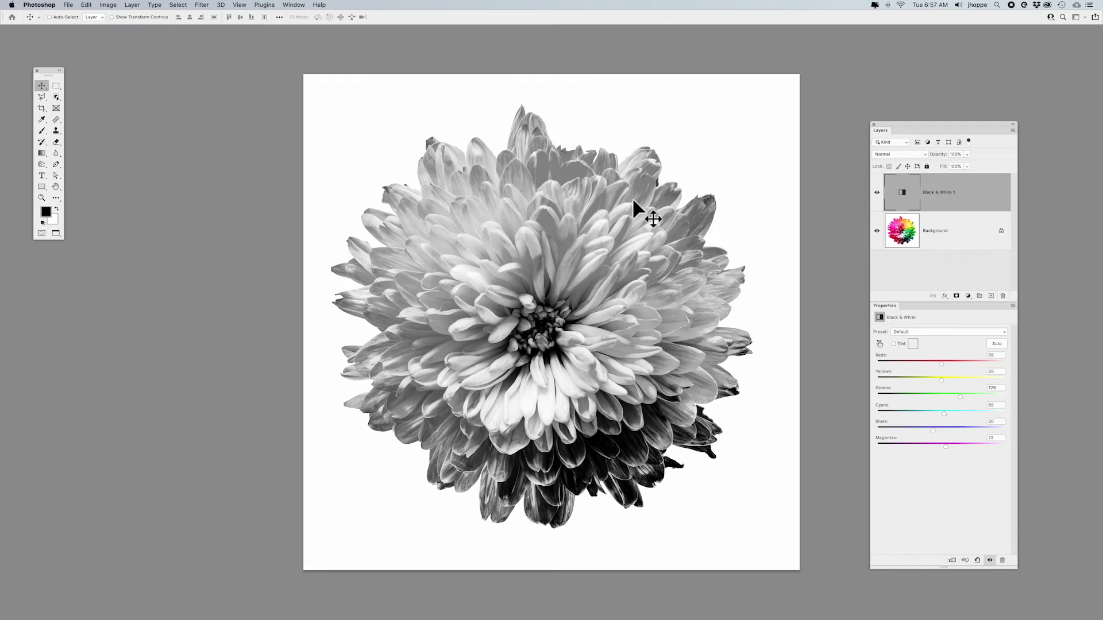
left_click(1003, 296)
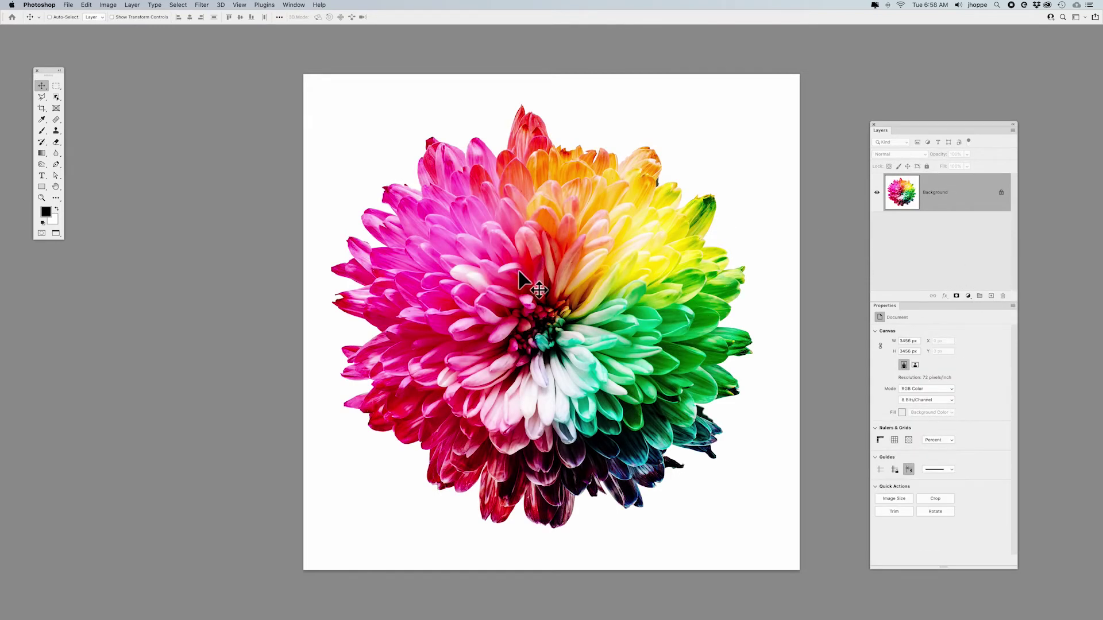
Add a Black & White adjustment layer over the flower and set its blend mode to Luminosity
left_click(968, 296)
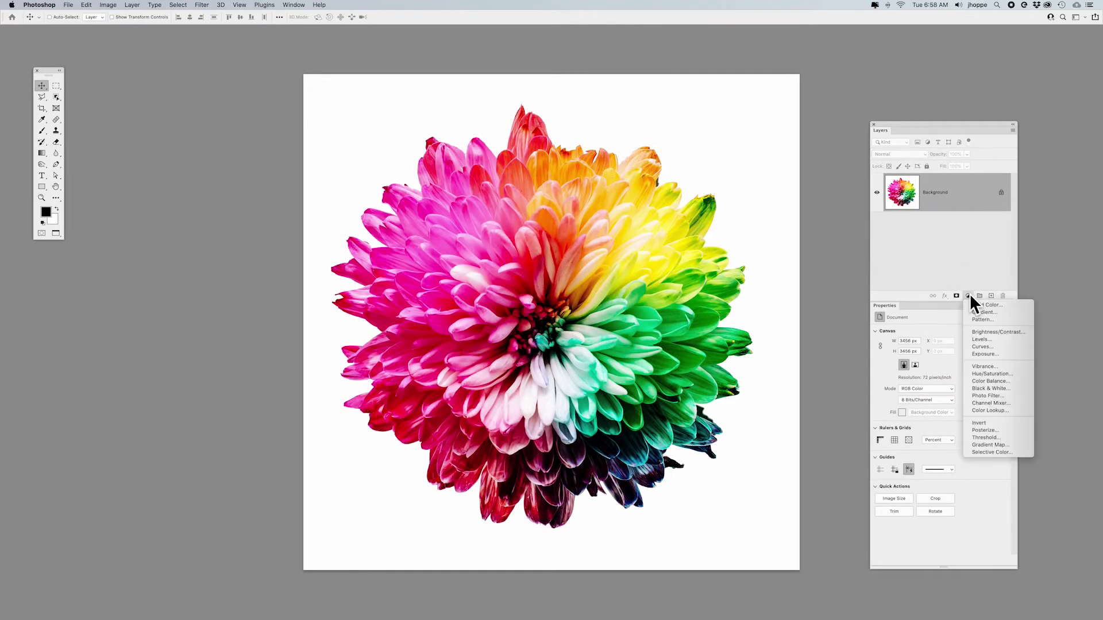
left_click(997, 388)
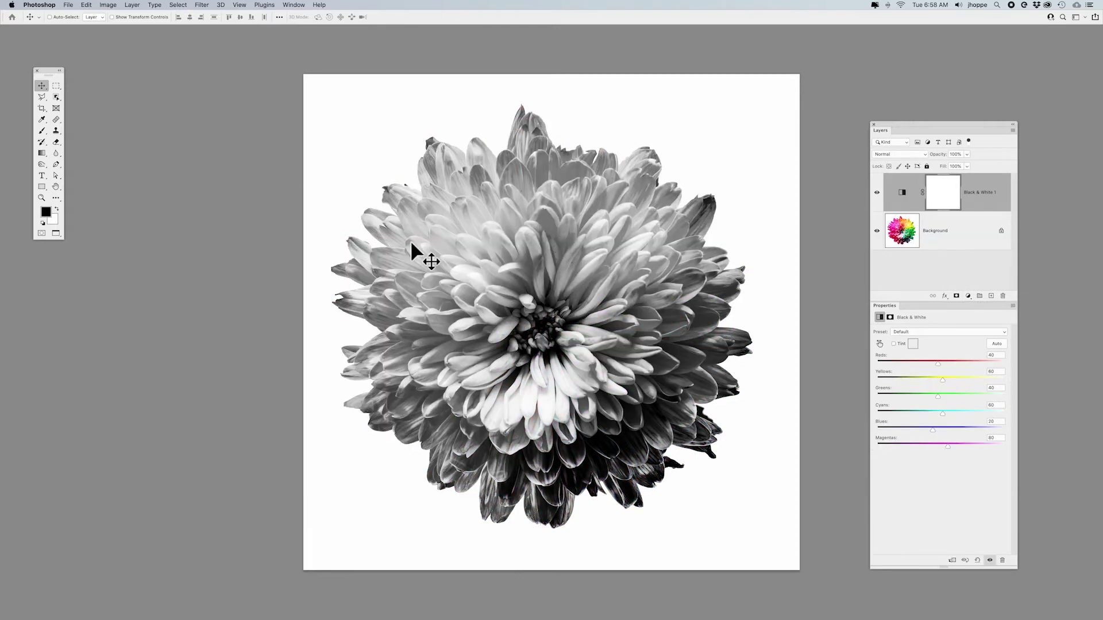
left_click(905, 153)
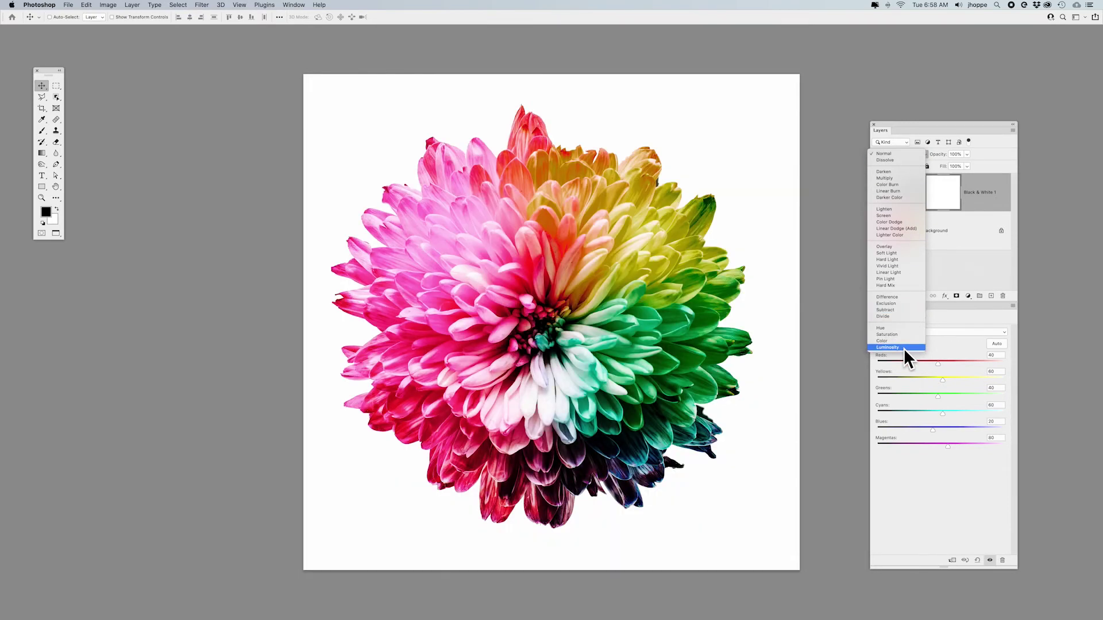
left_click(904, 348)
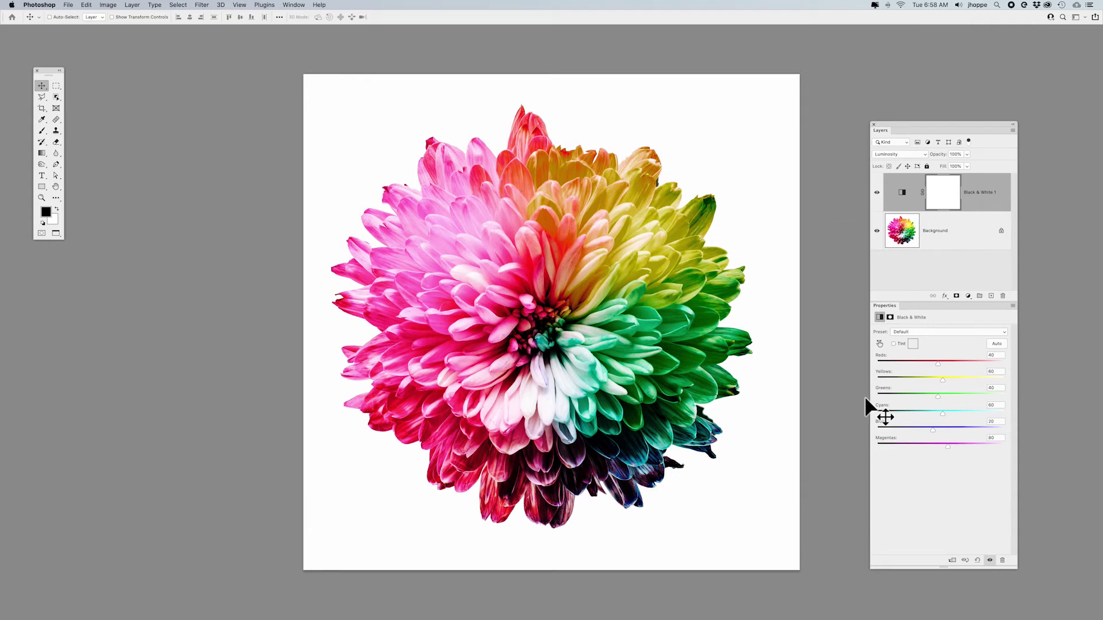
With on-image adjustment, darken the magenta petals to 52, brighten the yellow petals to 77 and lighten the green petals
left_click(879, 344)
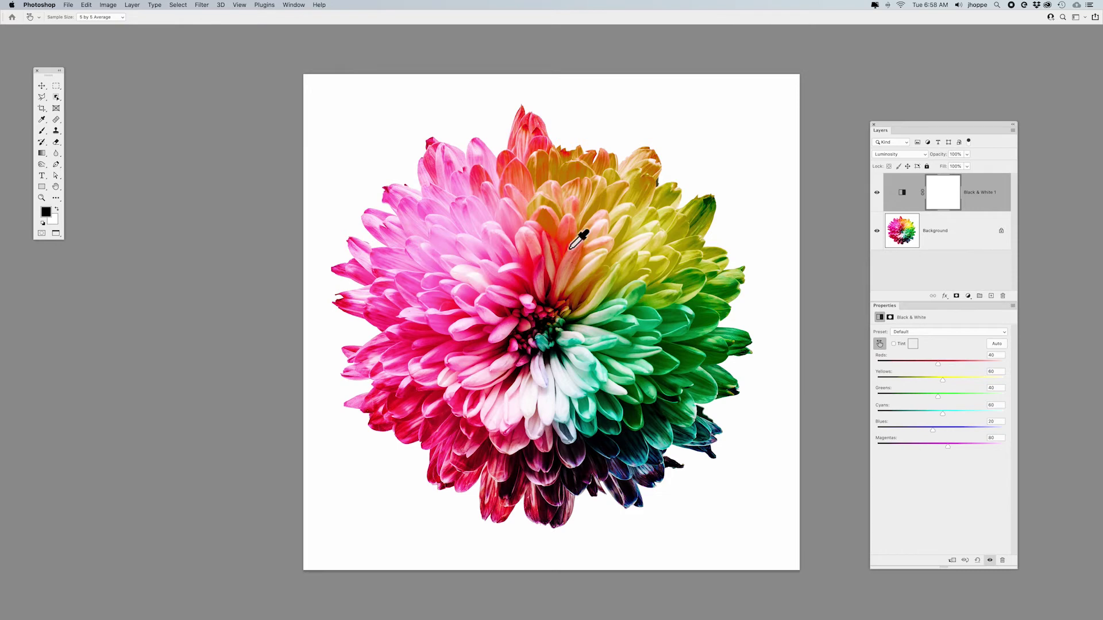
left_click(399, 263)
mouse_move(399, 262)
left_mouse_down()
mouse_move(388, 262)
mouse_move(406, 262)
left_mouse_up()
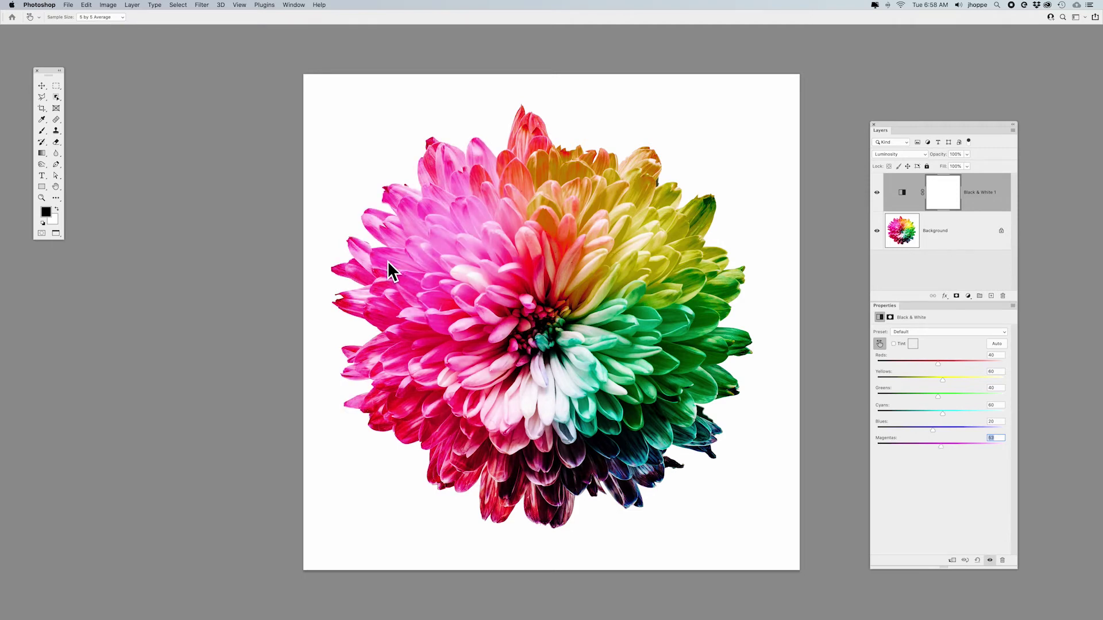
type("52")
key("Return")
left_click_drag(620, 249, 633, 247)
left_click_drag(679, 321, 692, 320)
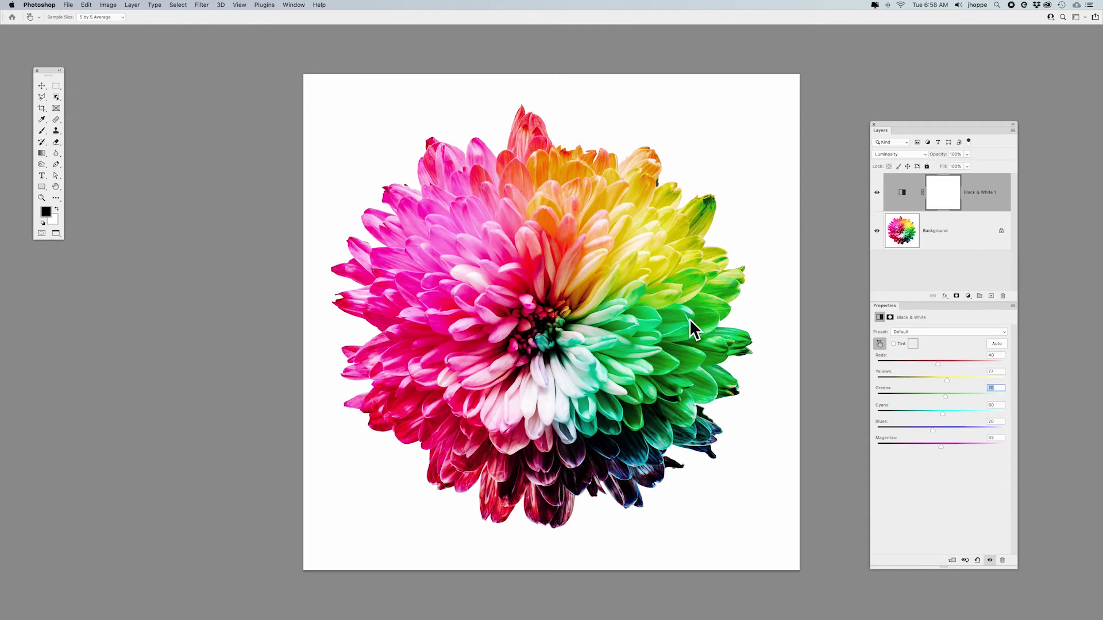
Fine-tune the brightness of the dark blue, teal and lower red petals with on-image adjustment
left_click_drag(613, 438, 581, 449)
left_click(567, 452)
left_click_drag(592, 393, 611, 383)
left_click_drag(502, 510, 501, 511)
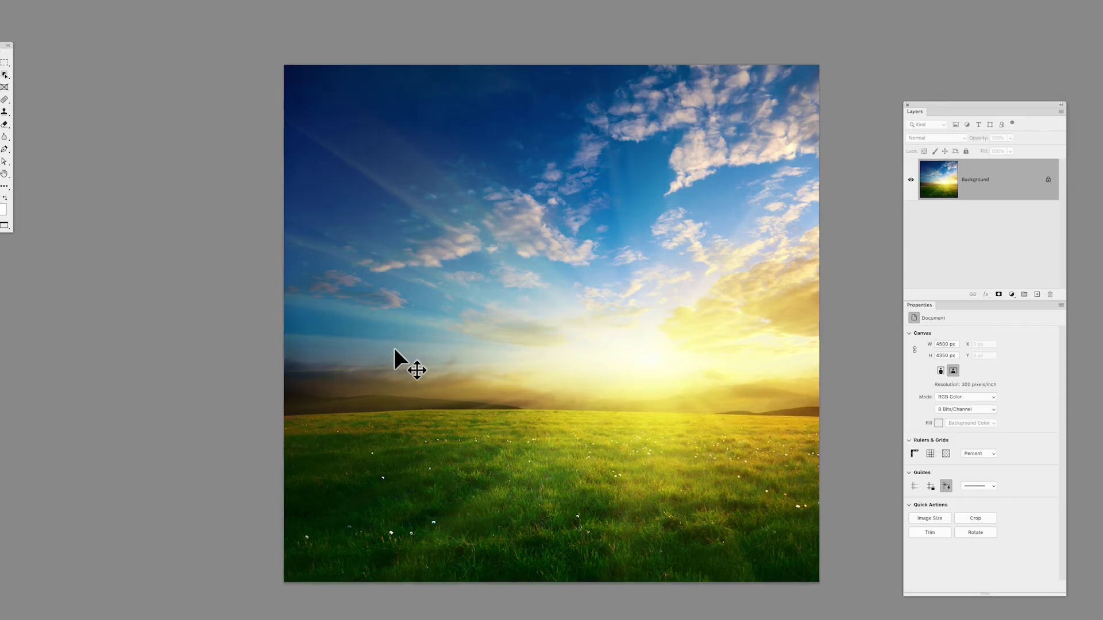
Add a Black & White adjustment layer over the sunset landscape and set its blend mode to Luminosity
left_click(1012, 295)
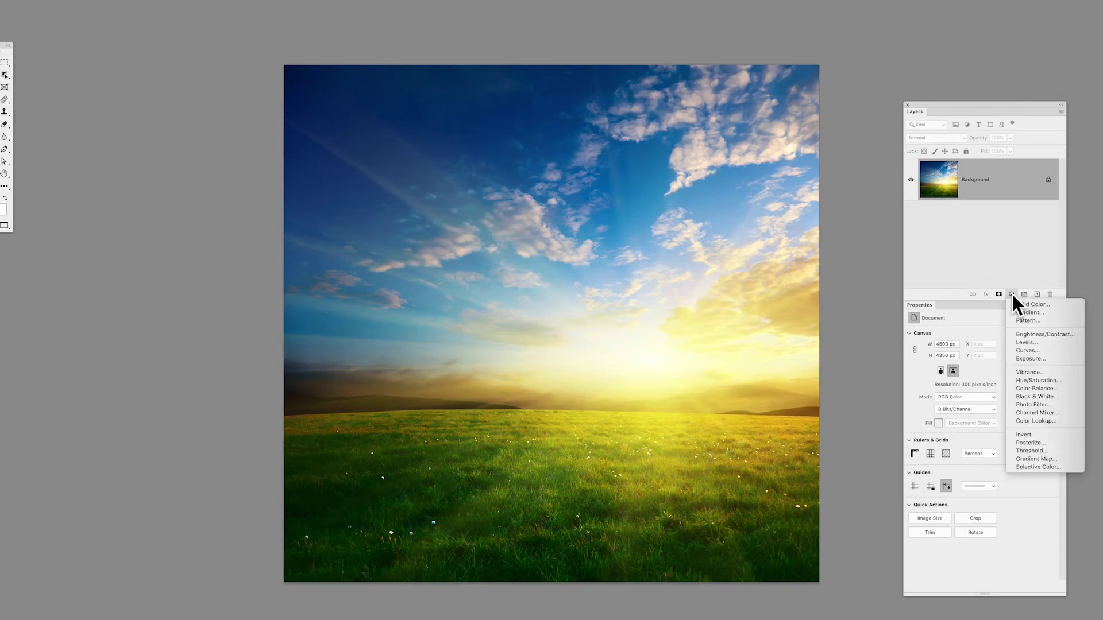
left_click(1051, 396)
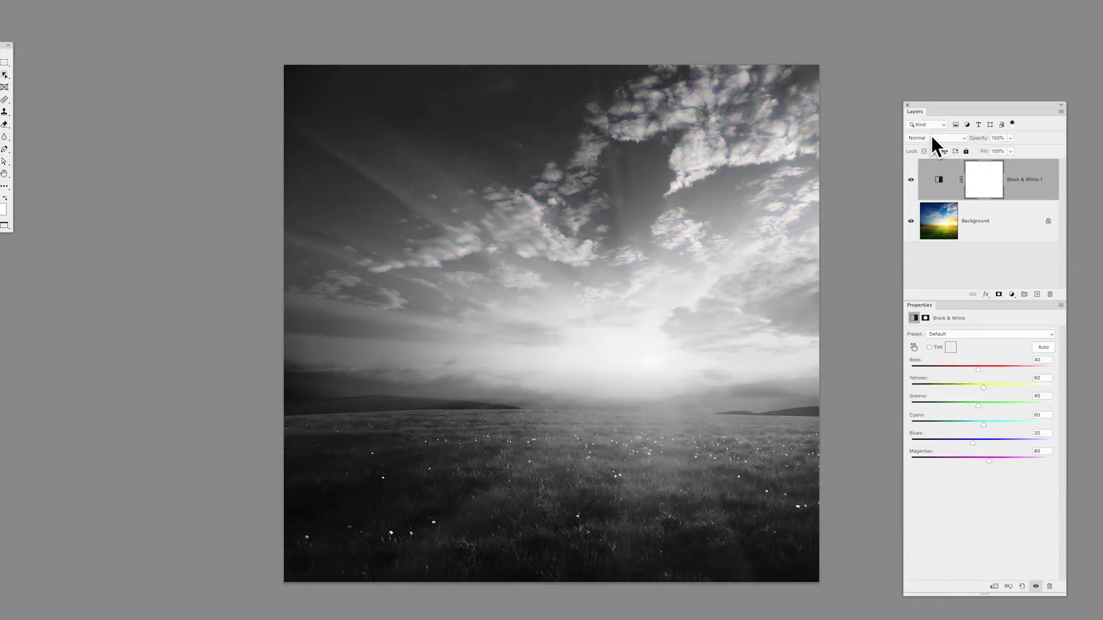
left_click(932, 138)
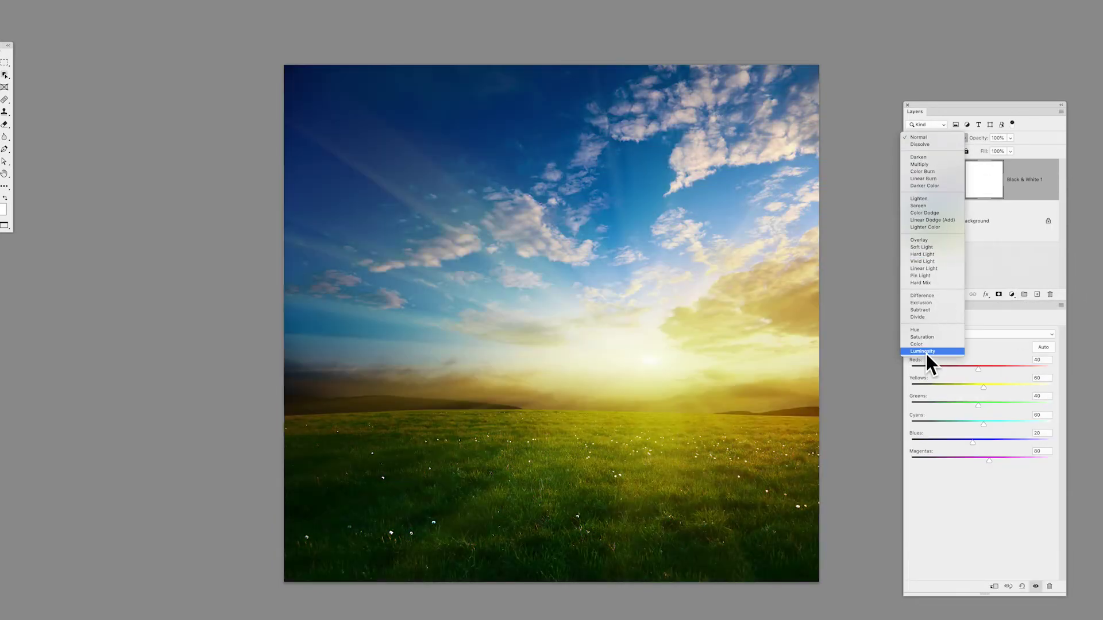
left_click(926, 352)
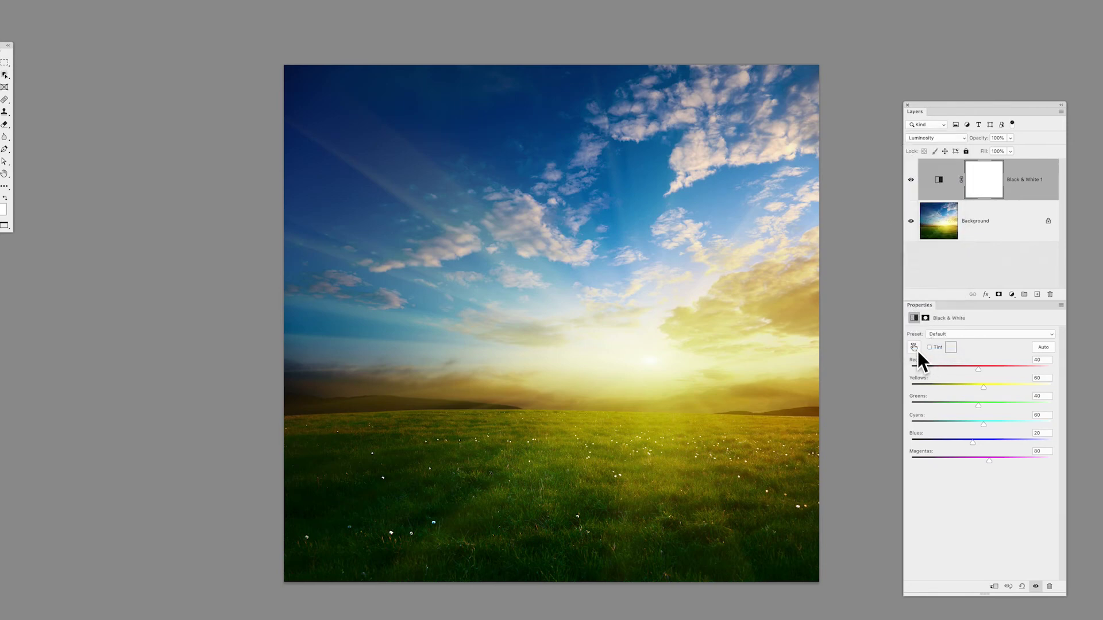
Brighten the sky and grass with on-image adjustment, setting Blues to 76, Greens to 99 and Yellows to 79
left_click(914, 347)
left_click(381, 128)
mouse_move(380, 127)
left_mouse_down()
mouse_move(371, 129)
mouse_move(412, 125)
mouse_move(381, 129)
left_mouse_up()
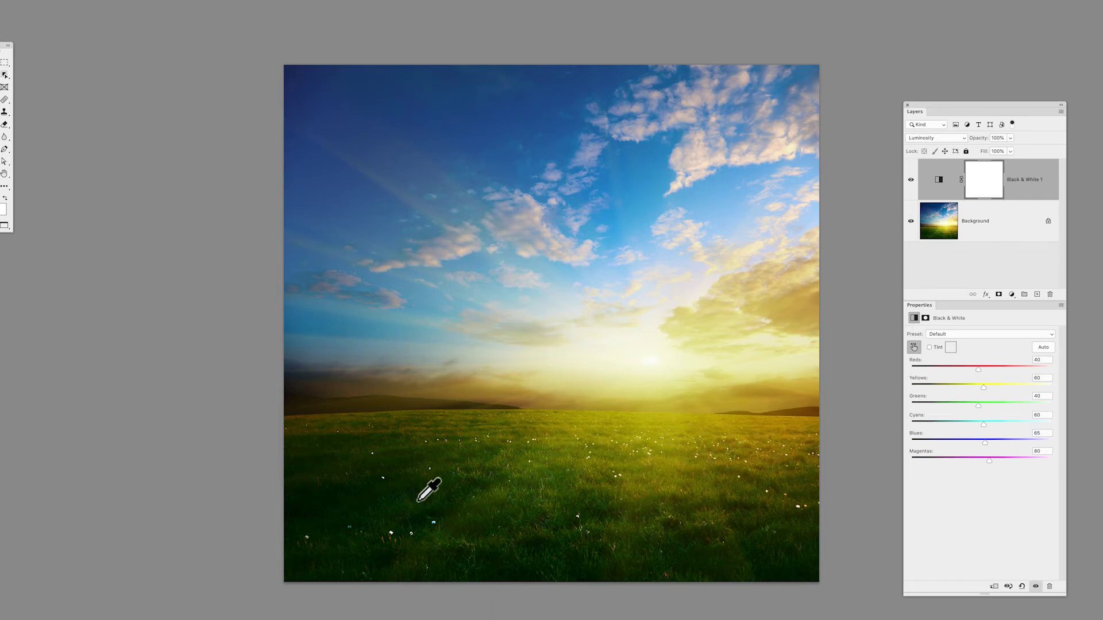
mouse_move(374, 523)
left_mouse_down()
mouse_move(374, 537)
mouse_move(392, 527)
mouse_move(374, 517)
left_mouse_up()
left_click_drag(669, 438, 672, 455)
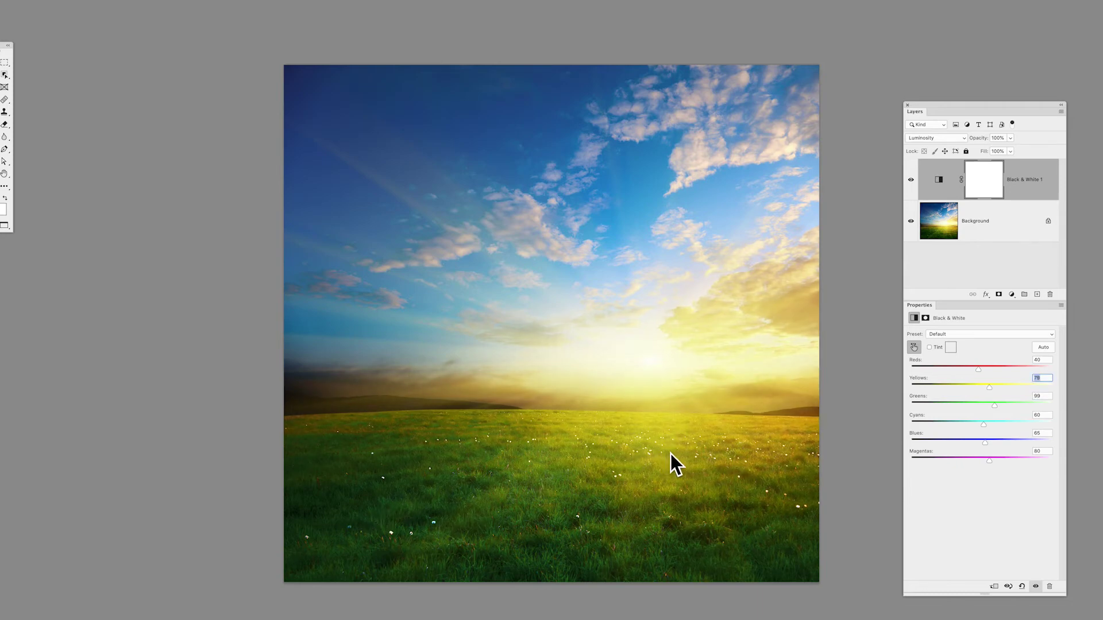
left_click_drag(365, 115, 367, 111)
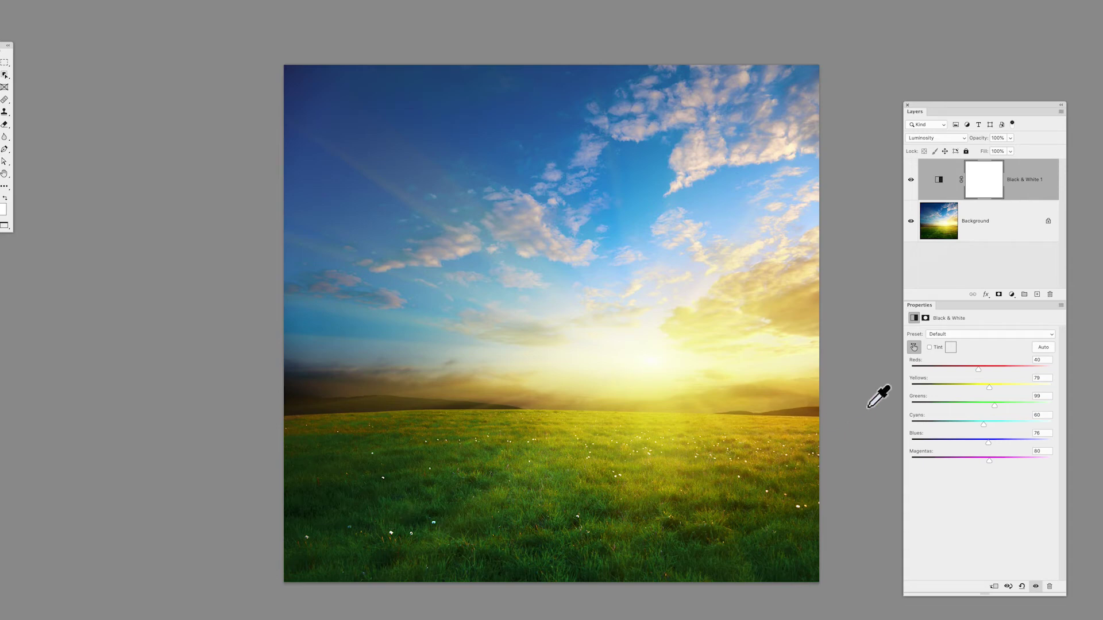
Try the Blue Filter, Darker and Green Filter presets on the landscape's Black & White adjustment, ending with High Contrast Blue Filter
left_click(963, 335)
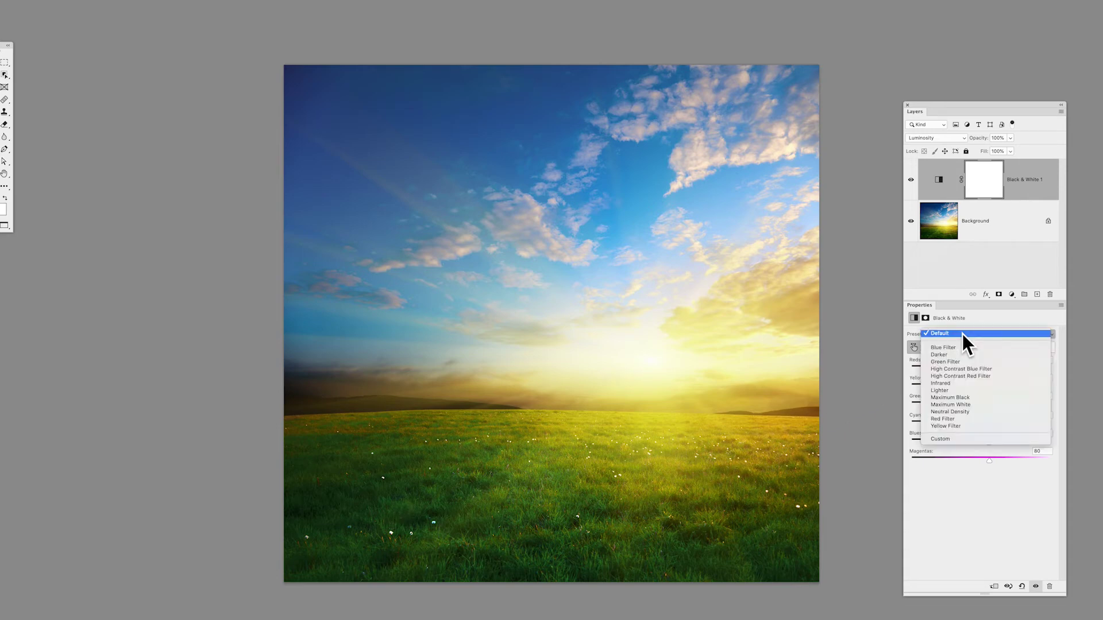
left_click(963, 348)
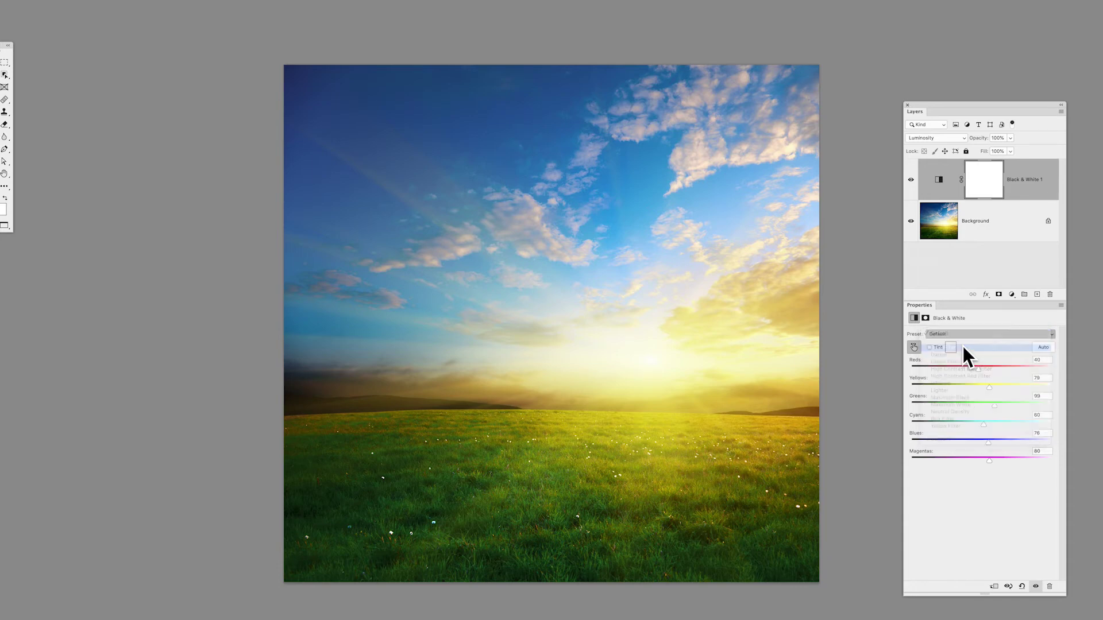
left_click(965, 336)
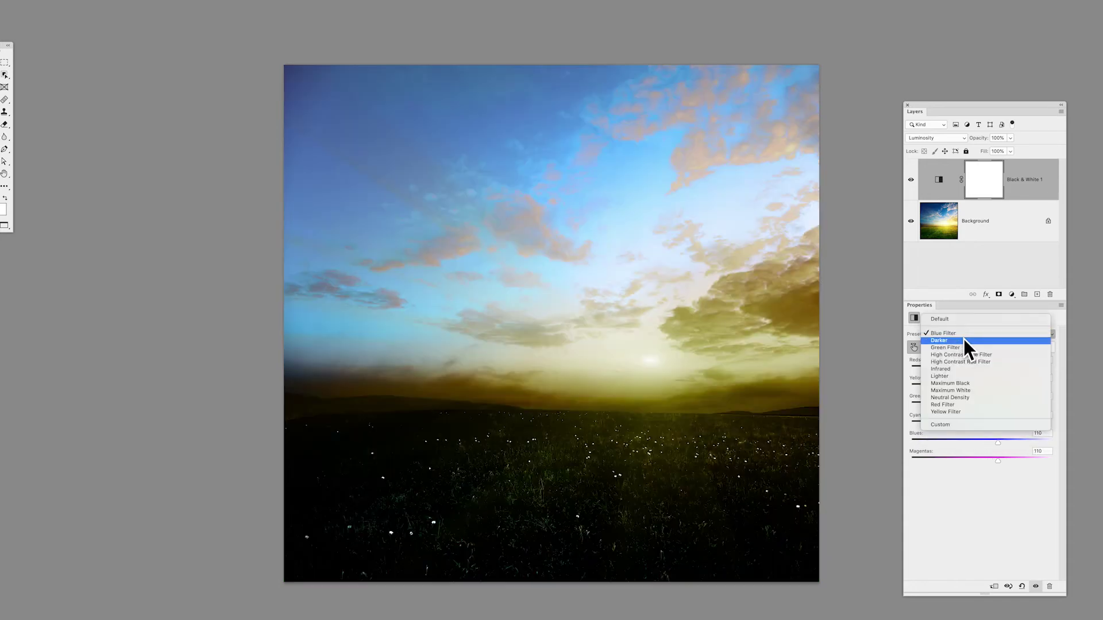
left_click(966, 343)
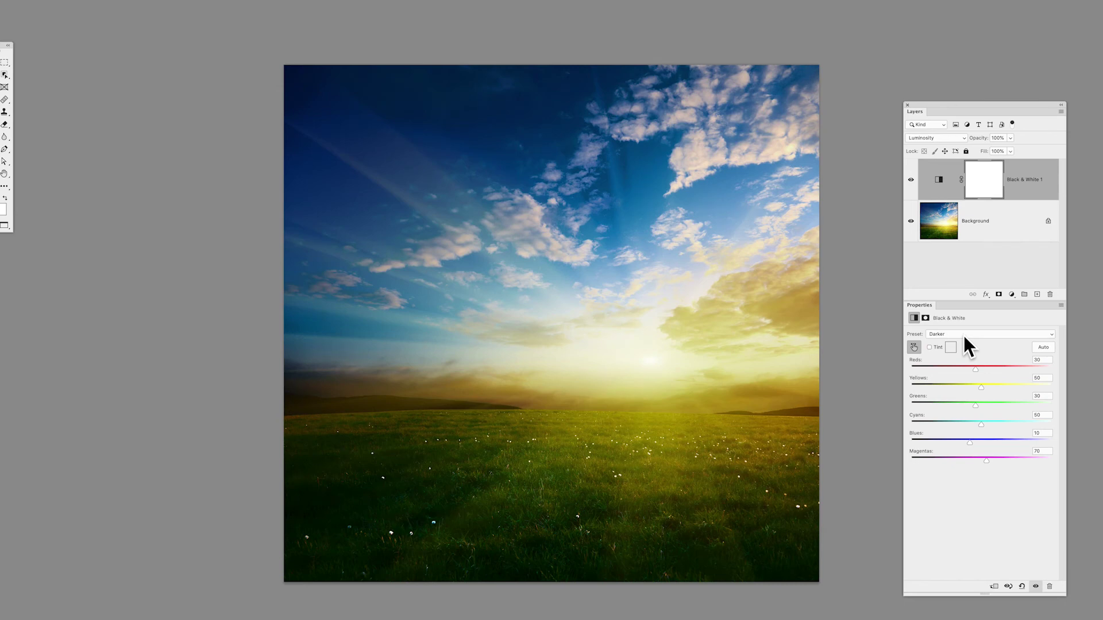
left_click(965, 336)
left_click(965, 346)
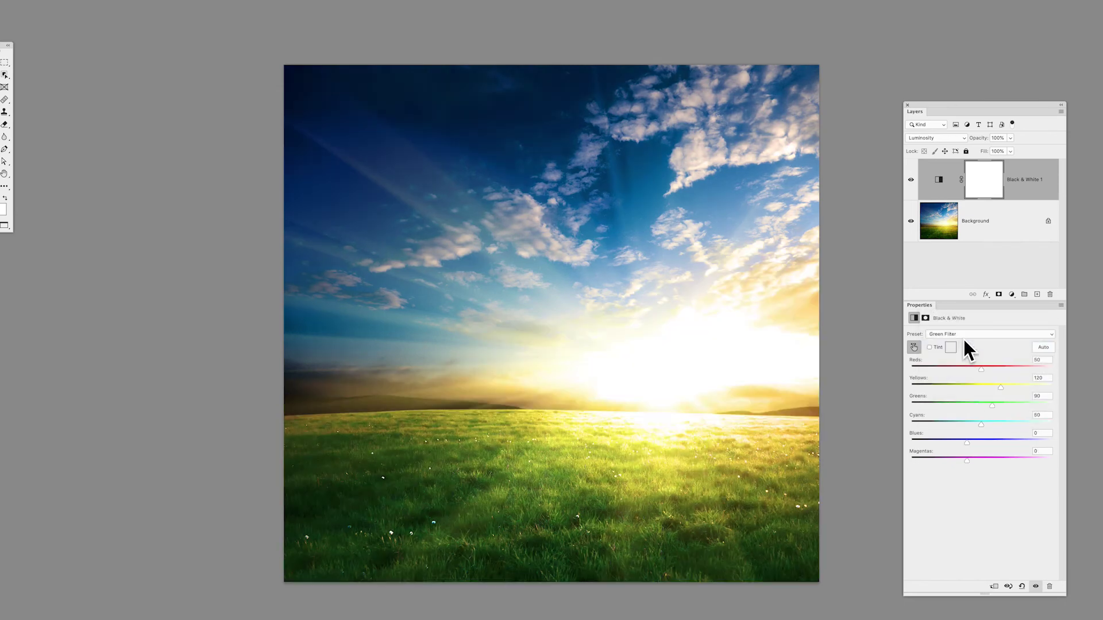
left_click(967, 336)
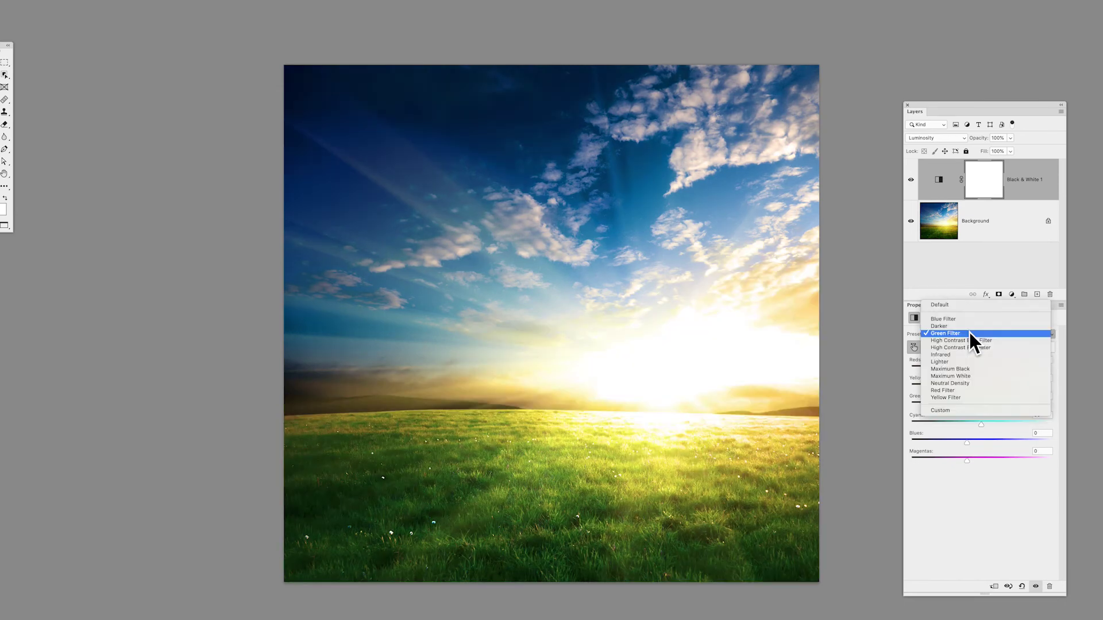
left_click(971, 341)
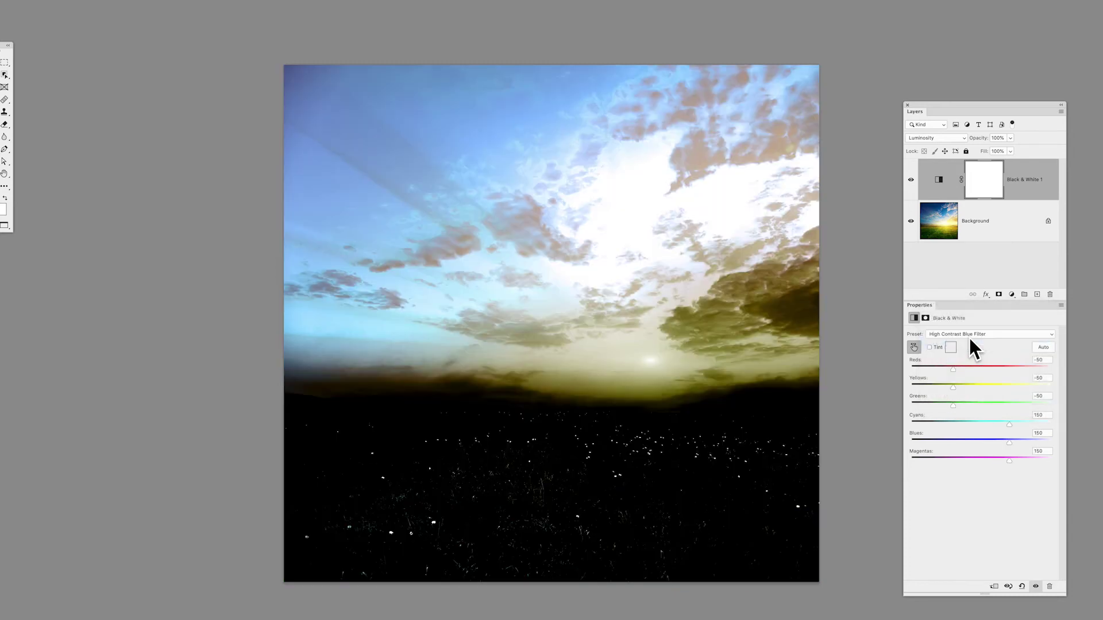
Try the High Contrast Red Filter, Infrared, Lighter and Maximum Black presets on the landscape's Black & White adjustment
left_click(970, 340)
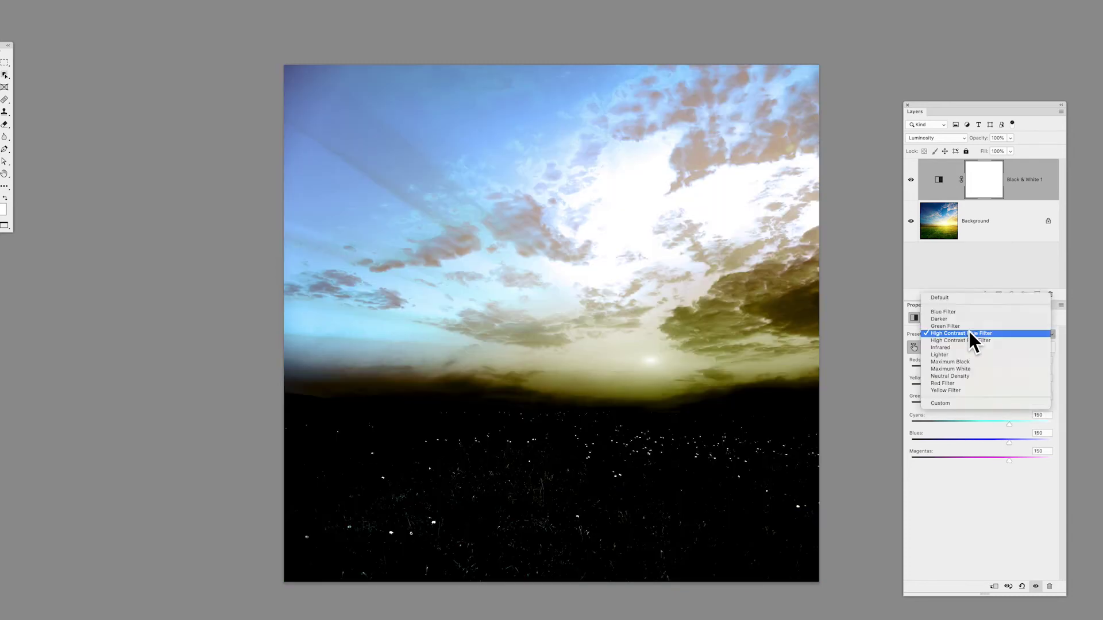
left_click(973, 348)
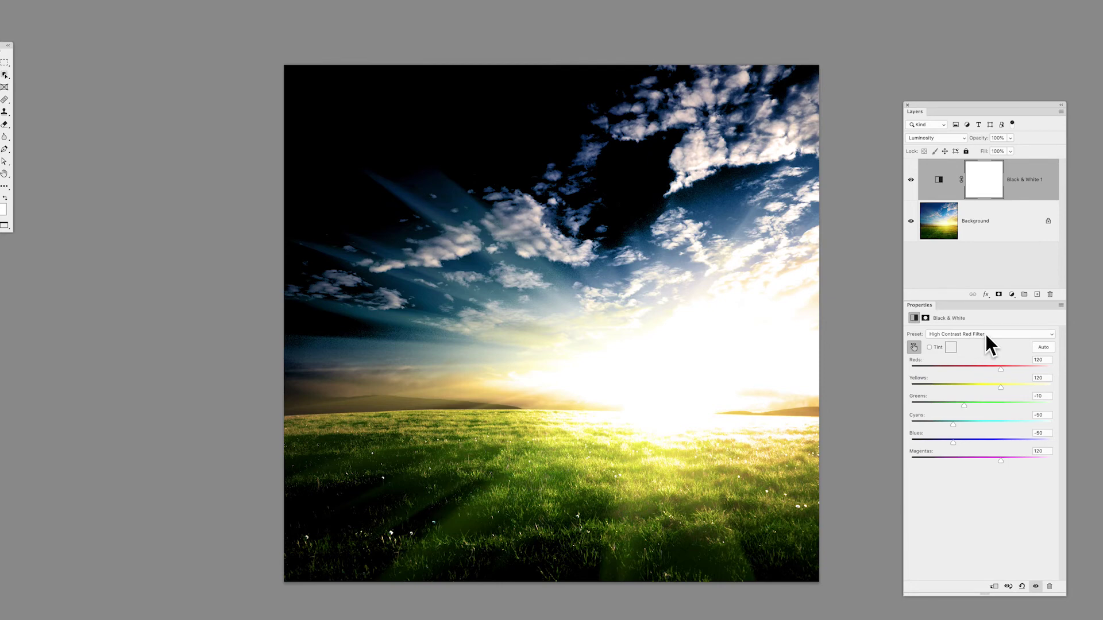
left_click(987, 340)
left_click(988, 343)
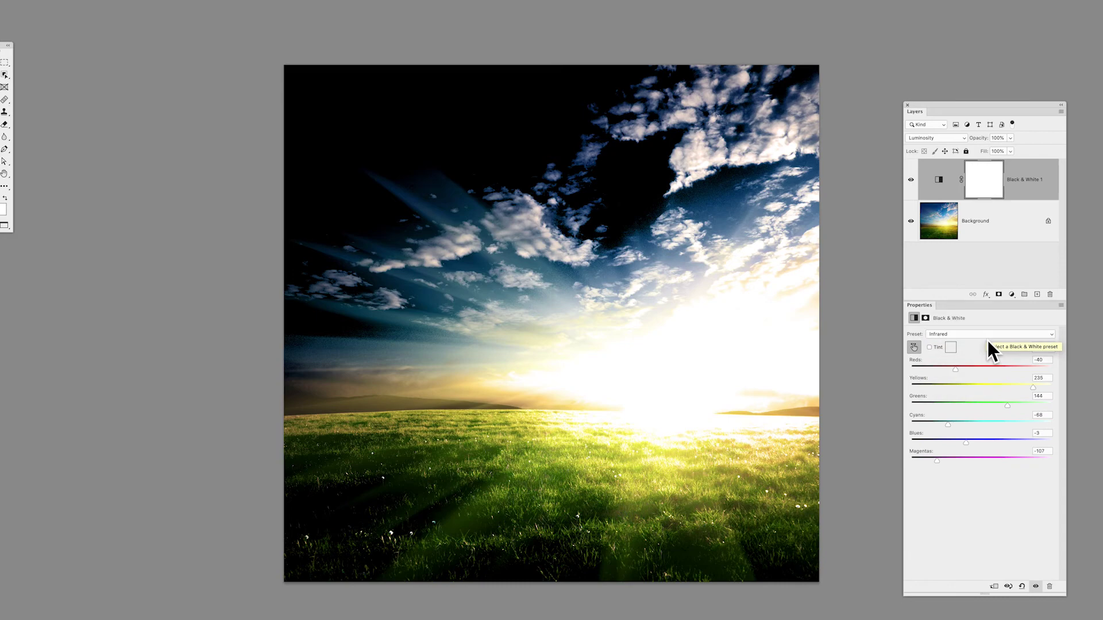
left_click(988, 341)
left_click(985, 344)
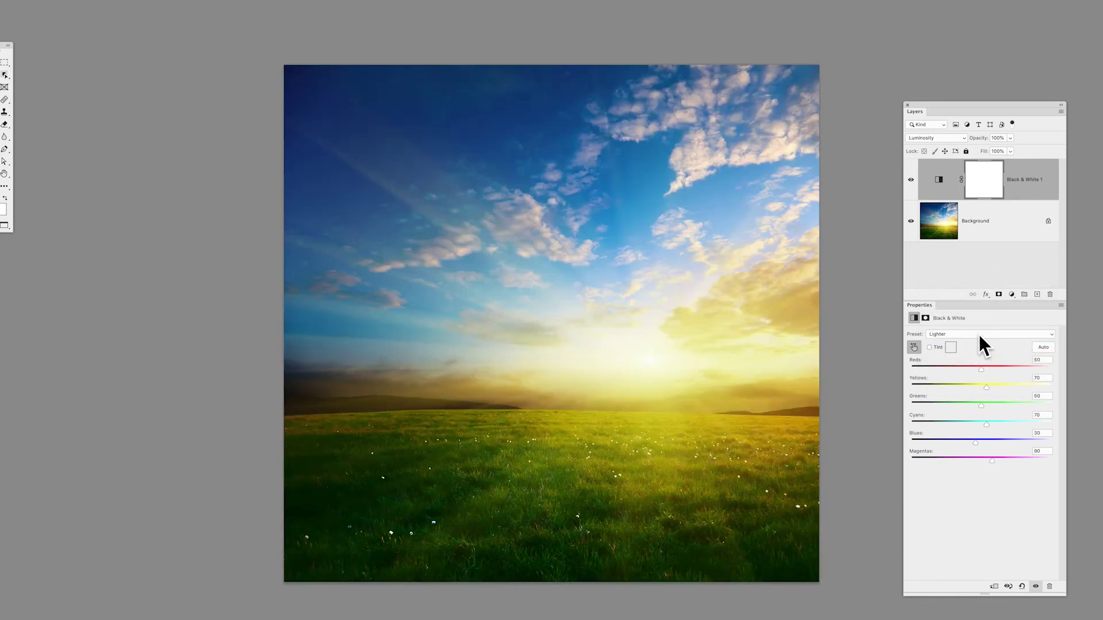
left_click(978, 343)
left_click(978, 345)
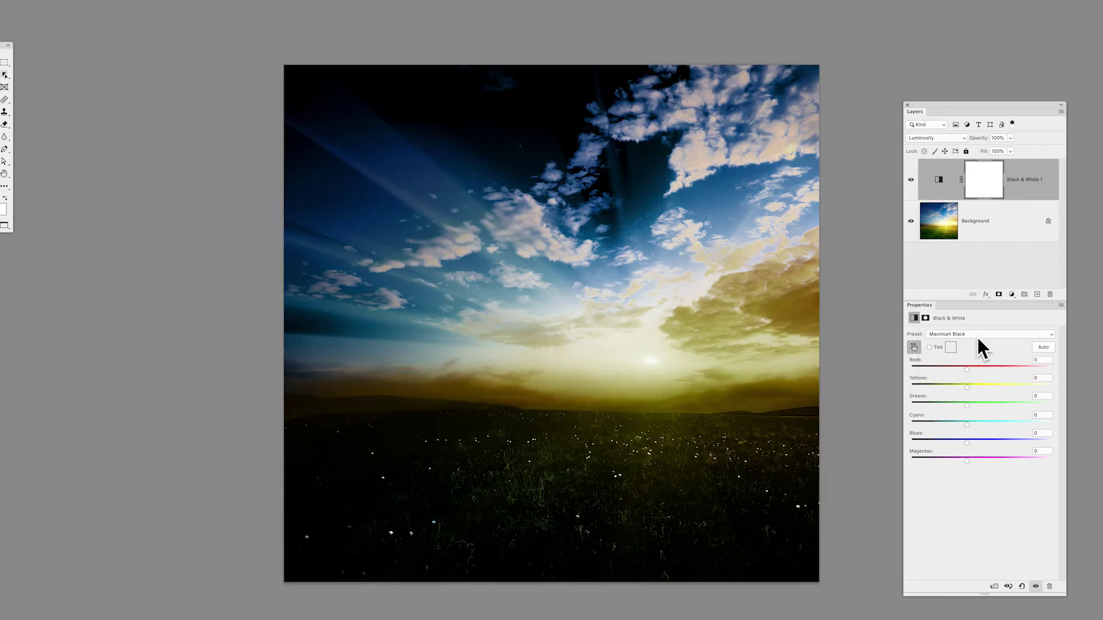
Try the Maximum White, Neutral Density and Red Filter presets on the landscape's Black & White adjustment, ending with Yellow Filter
left_click(977, 345)
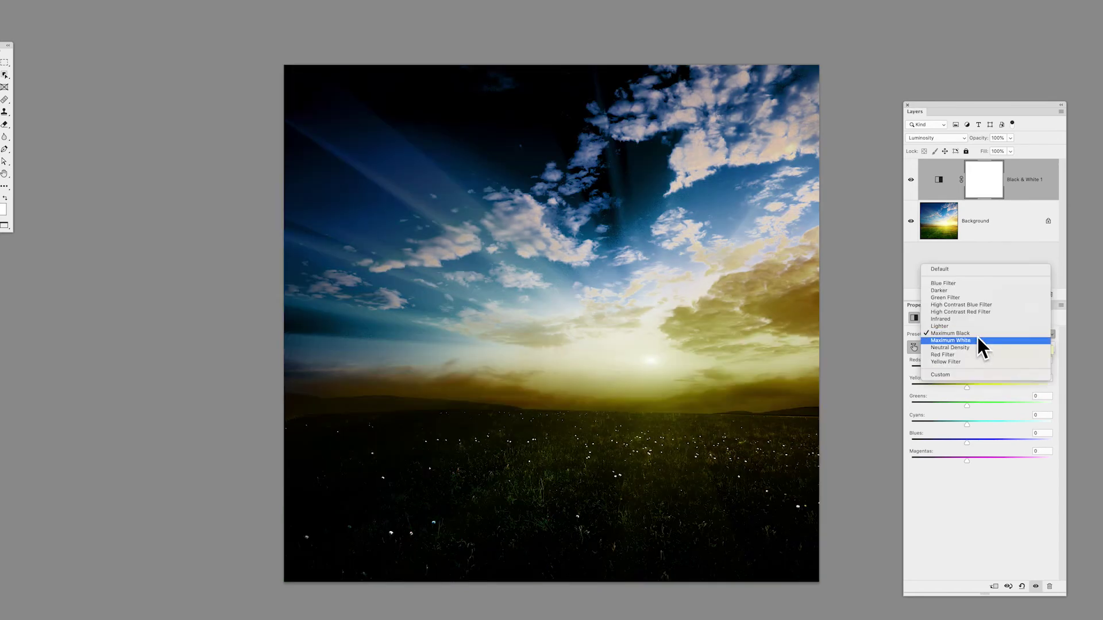
left_click(981, 349)
left_click(980, 343)
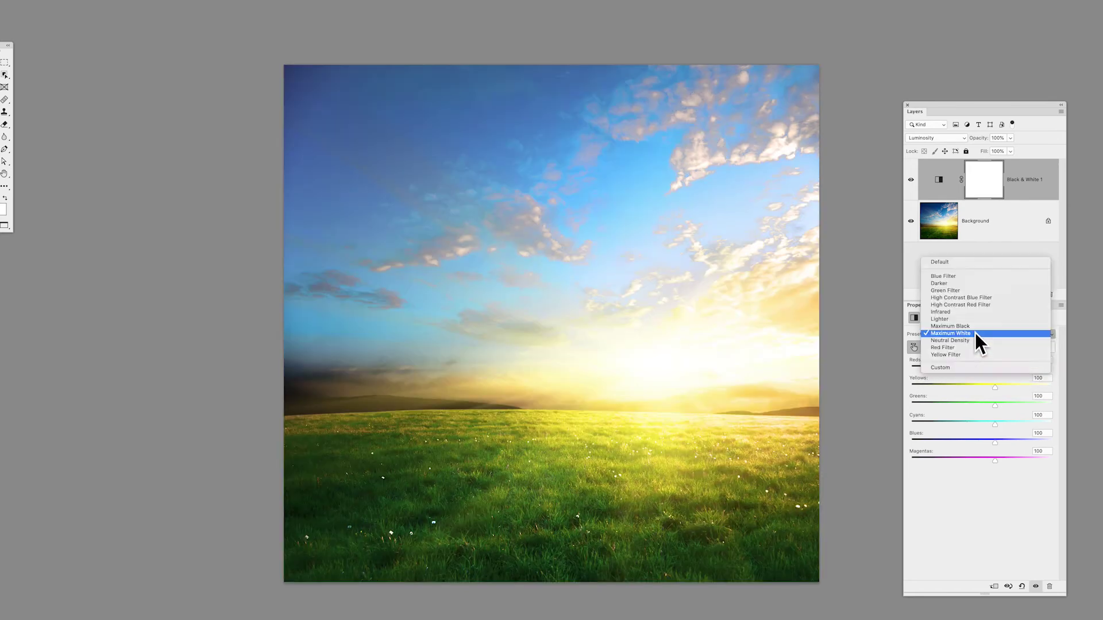
left_click(978, 345)
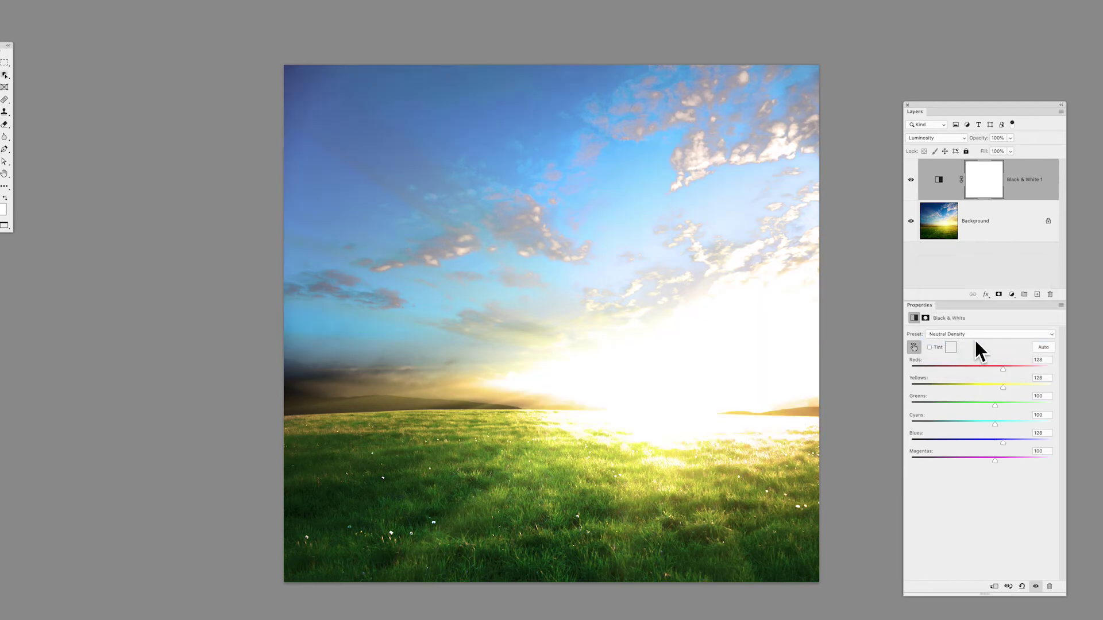
left_click(977, 343)
left_click(976, 347)
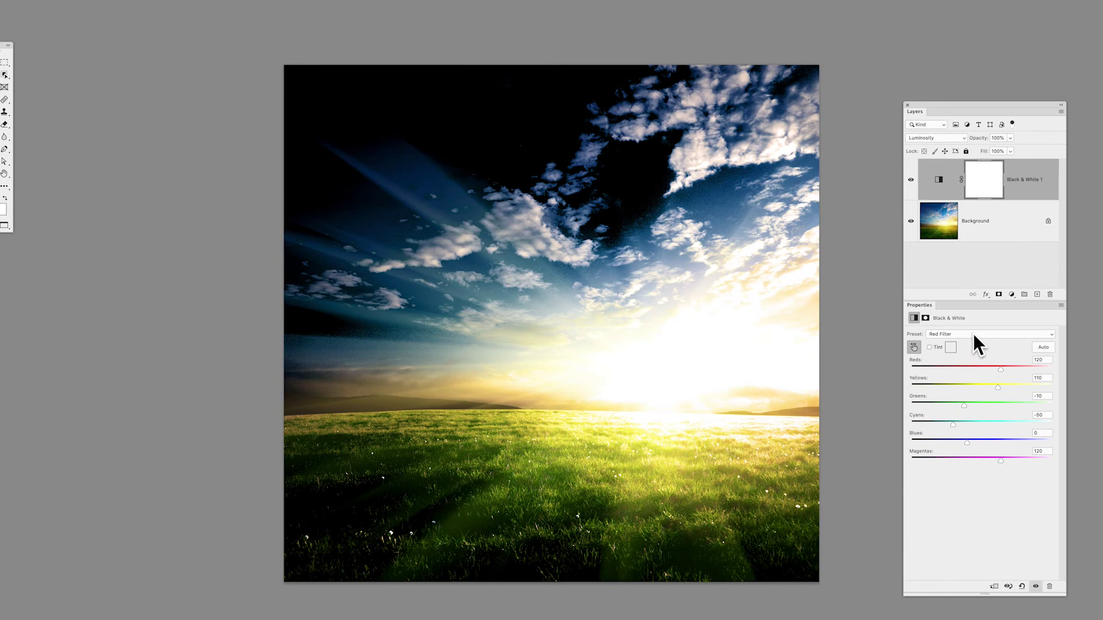
left_click(974, 338)
left_click(976, 343)
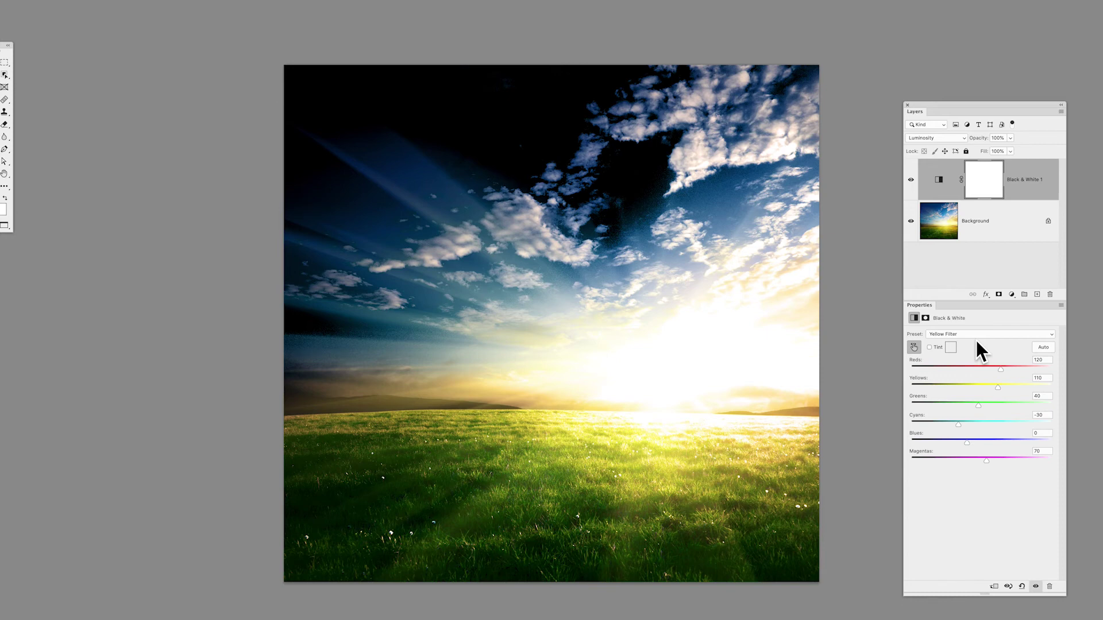
left_click(975, 335)
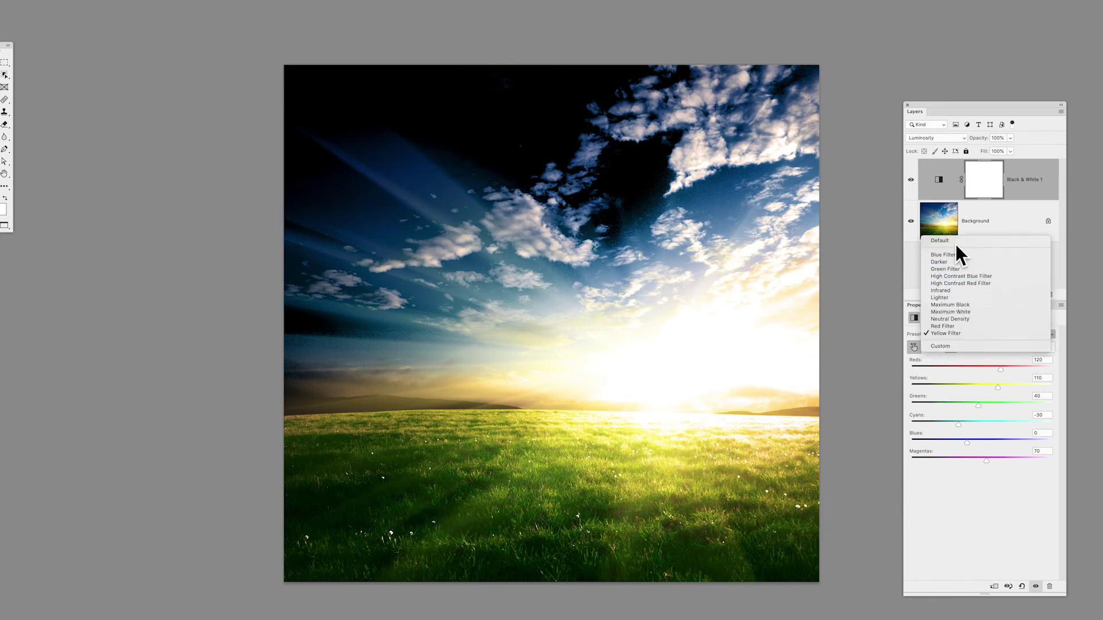
key("Escape")
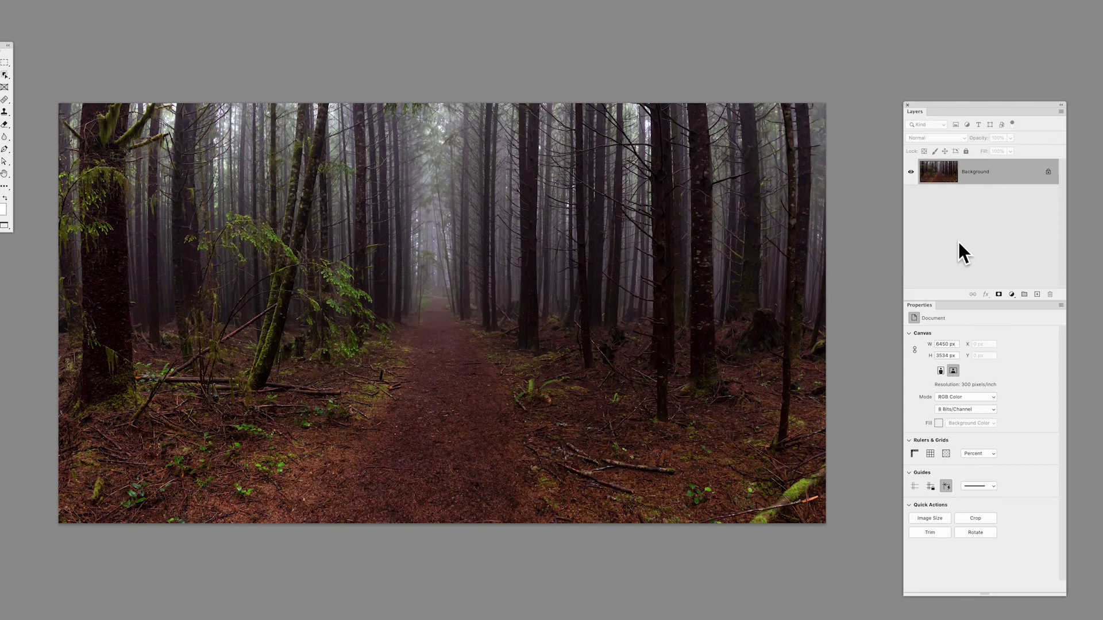
Add a Black & White adjustment layer over the forest path photo and set its blend mode to Luminosity
left_click(1012, 294)
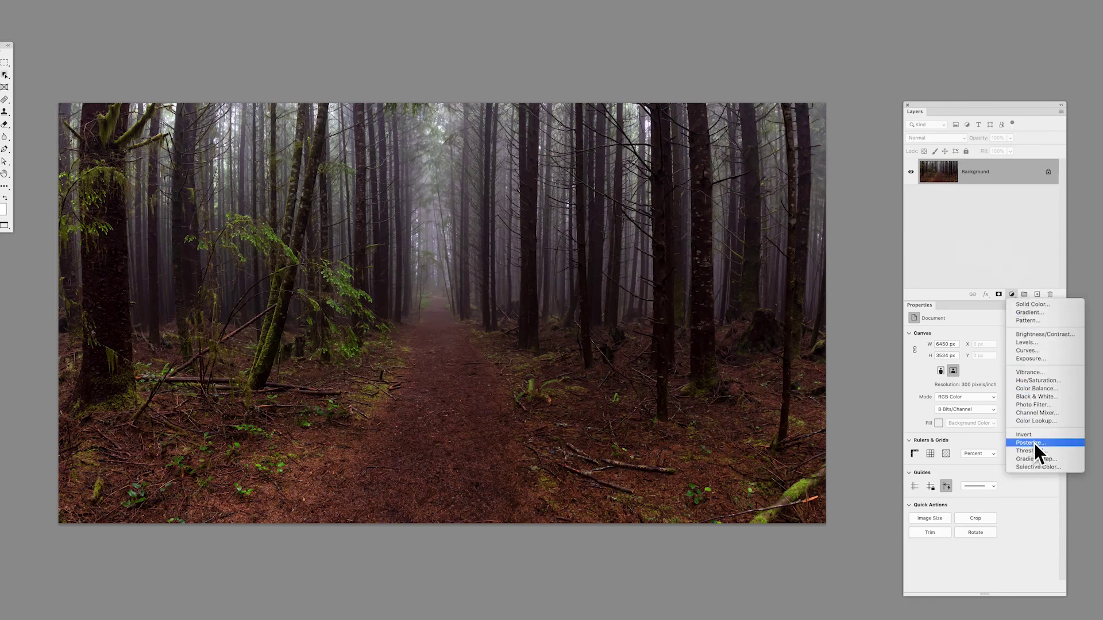
left_click(1035, 396)
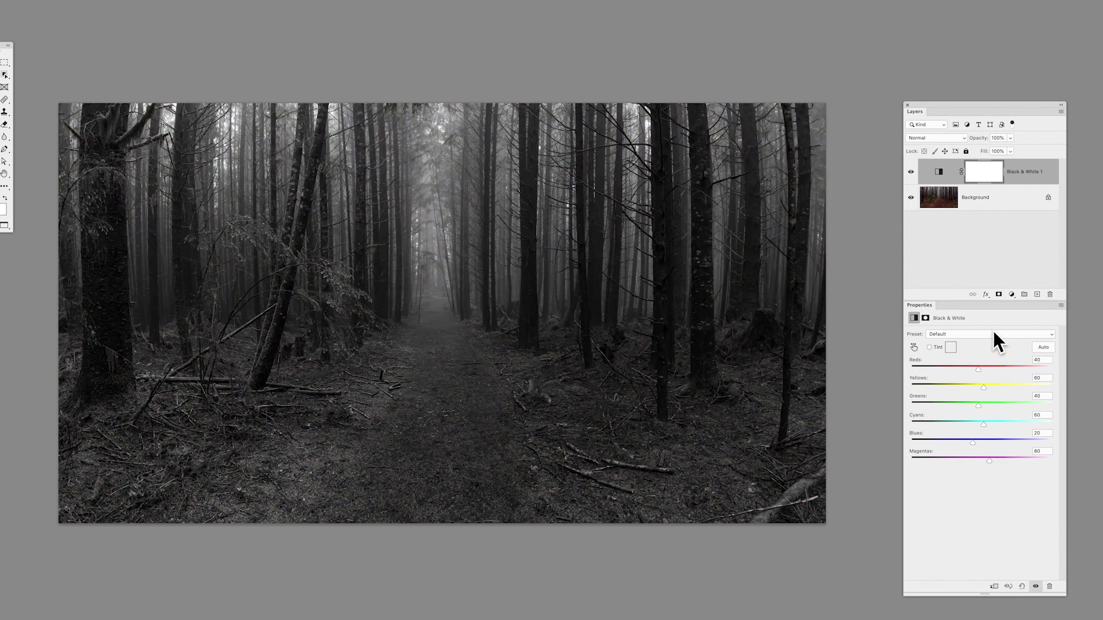
left_click(945, 139)
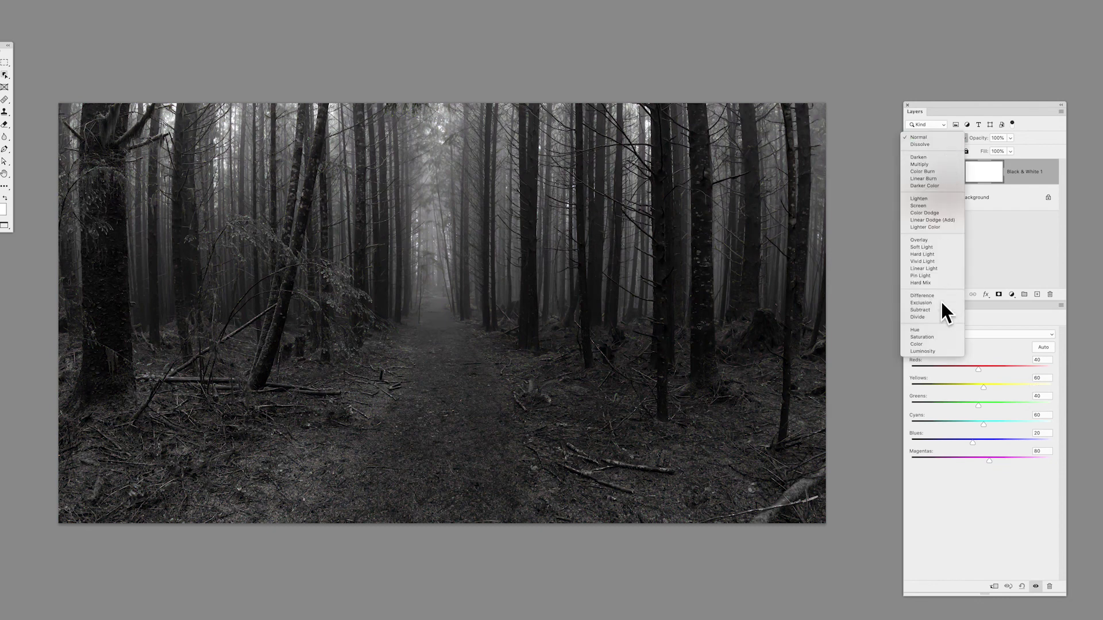
left_click(922, 351)
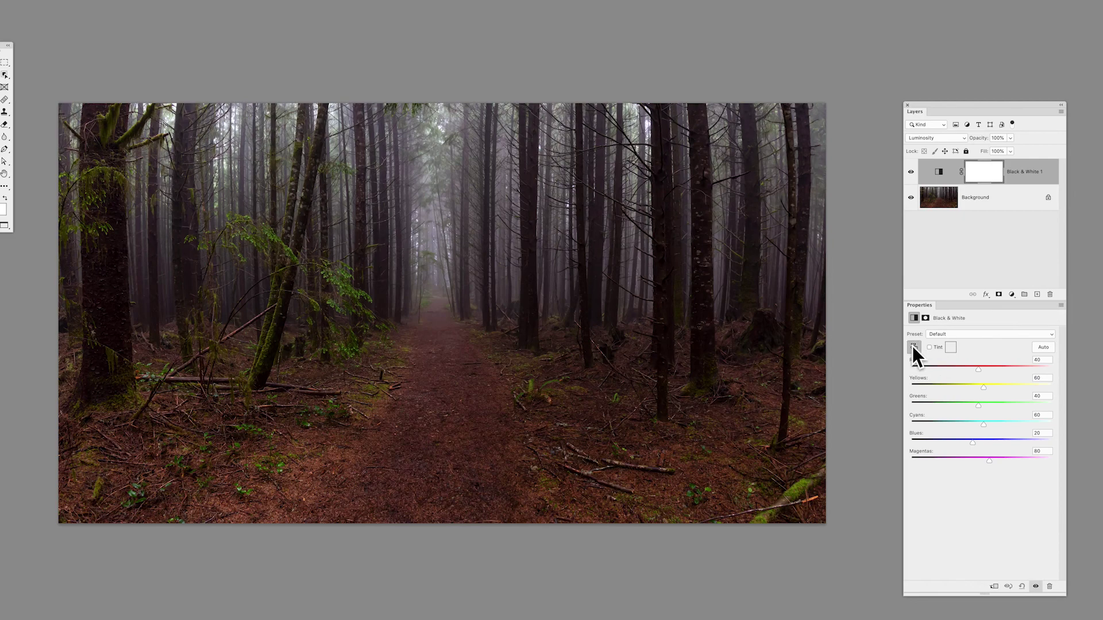
Brighten the path, trunks, fog and foliage with on-image adjustment, setting Reds to 112, Blues to 71, Magentas to 135 and Yellows to 110
left_click(913, 347)
left_click_drag(436, 478, 462, 476)
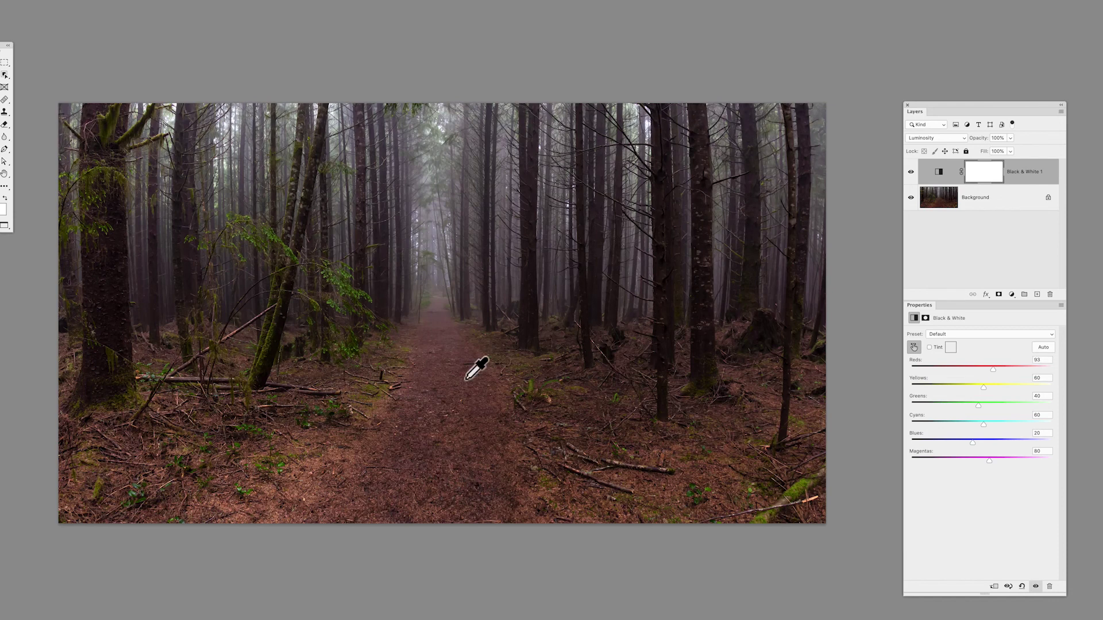
left_click_drag(531, 276, 542, 276)
left_click_drag(427, 216, 443, 239)
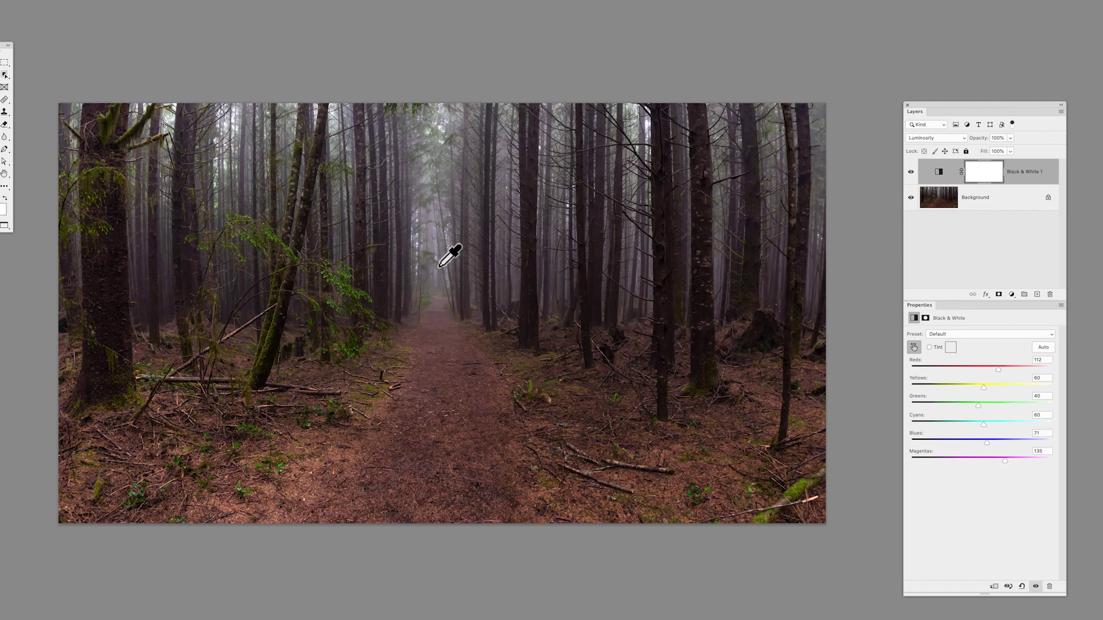
mouse_move(283, 226)
left_mouse_down()
mouse_move(273, 246)
mouse_move(260, 237)
mouse_move(298, 237)
left_mouse_up()
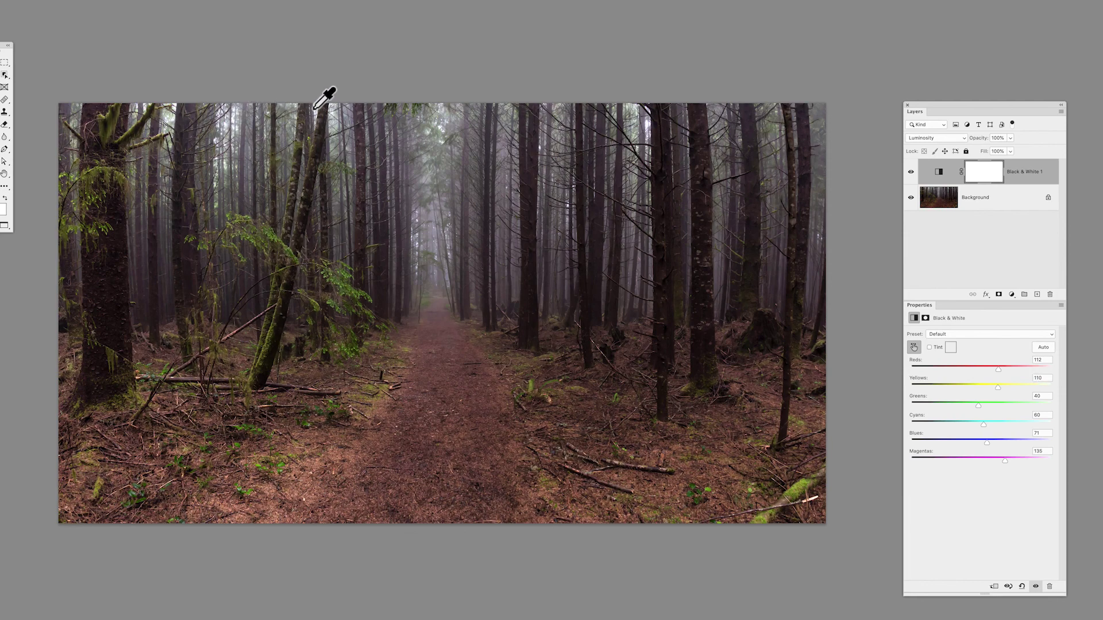
Darken the fog and tree trunks with on-image adjustment, bringing Blues to 23 and Reds to -35, and adjust the foliage's Yellows to 93
left_click_drag(334, 115, 274, 122)
left_click_drag(704, 339, 643, 345)
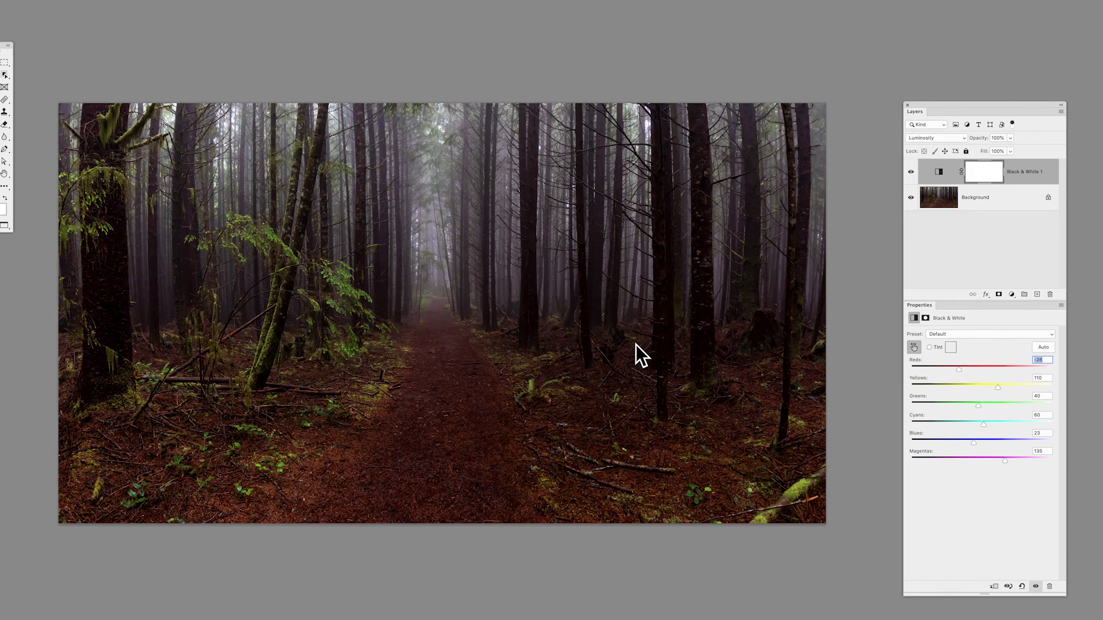
key("Tab")
type("142")
key("Return")
mouse_move(335, 284)
left_mouse_down()
mouse_move(316, 282)
mouse_move(338, 284)
left_mouse_up()
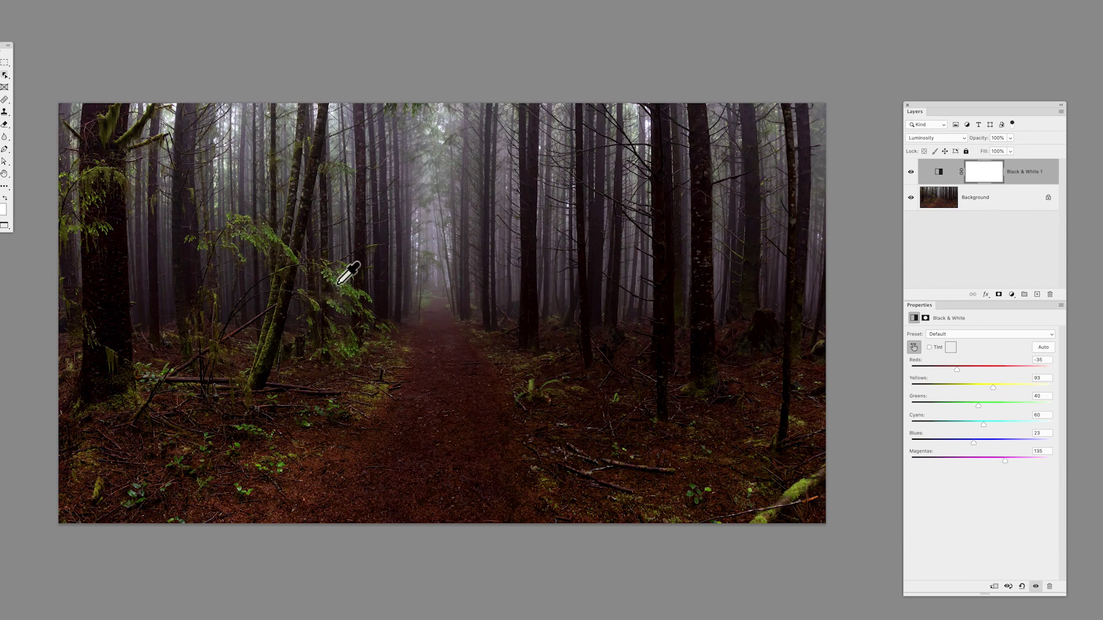
Brighten the reddish path and forest floor by setting Reds to 33
key("shift+Tab")
type("8")
key("Return")
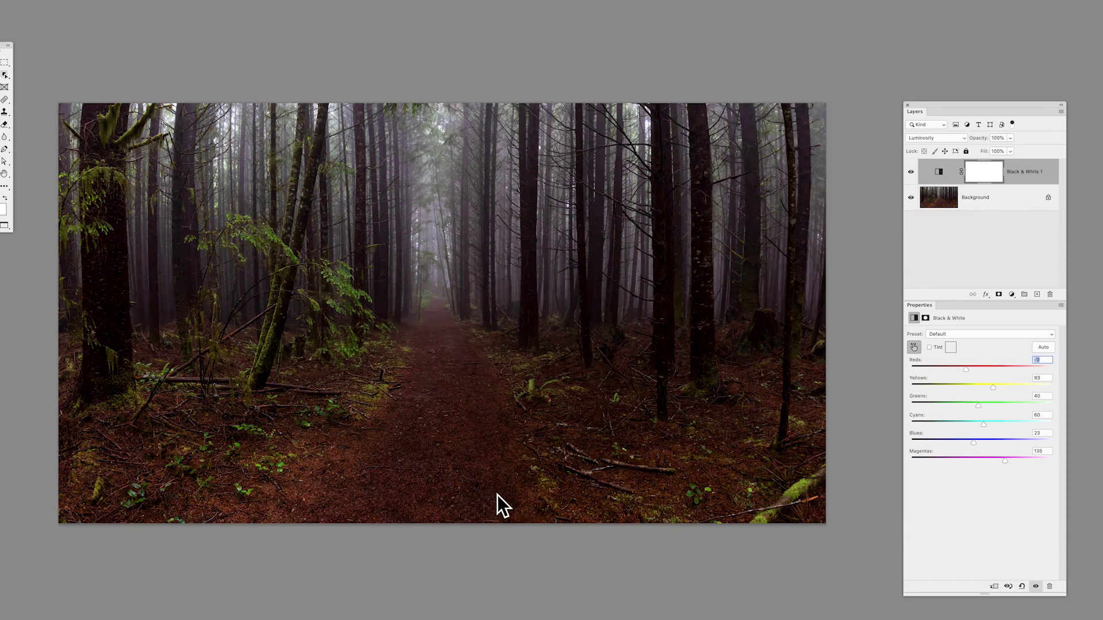
type("0")
key("Return")
type("33")
key("Return")
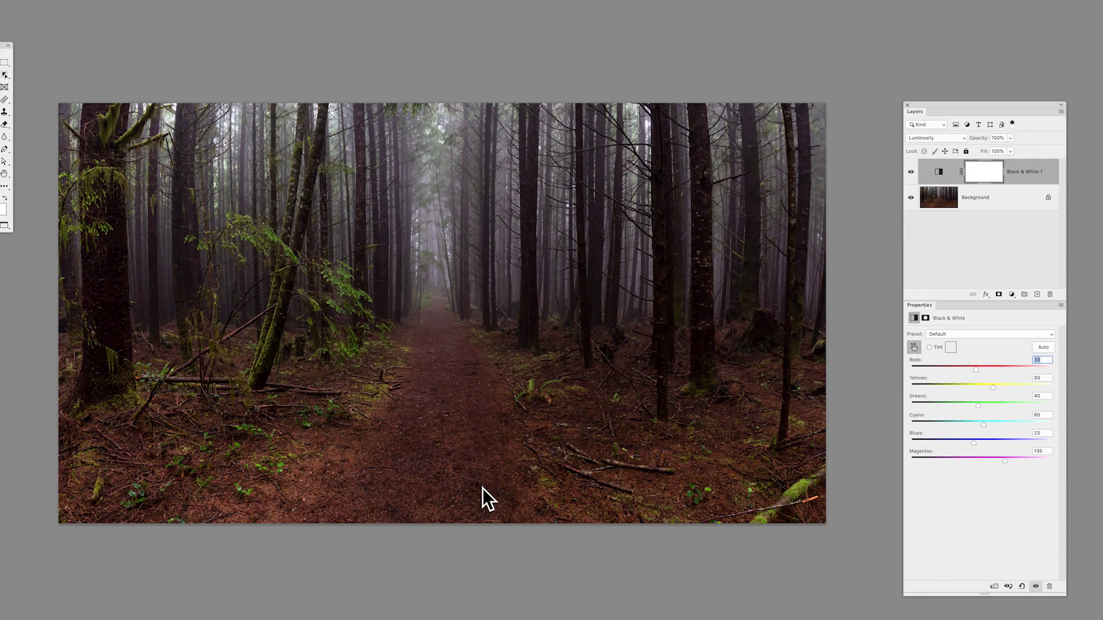
key("Escape")
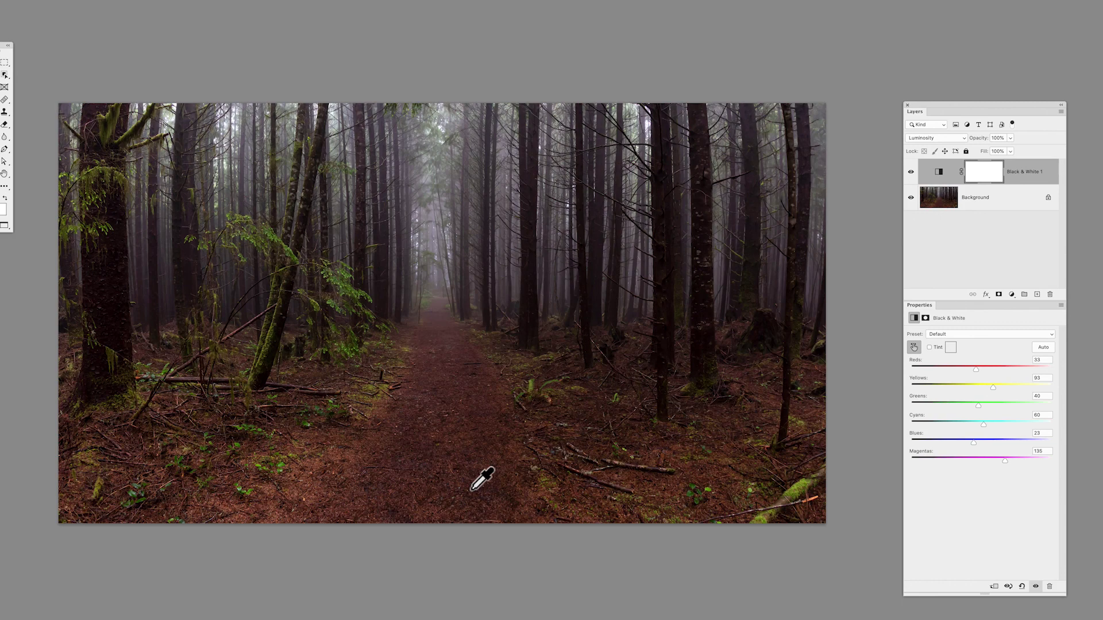